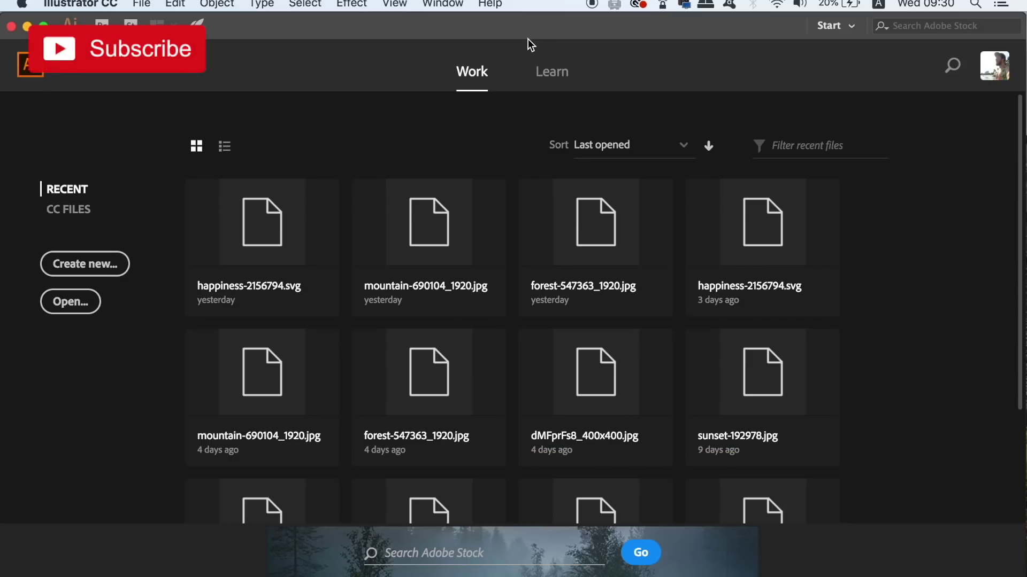
- Start a new document in millimetres sized 85 × 55 mm
click(142, 4)
click(683, 103)
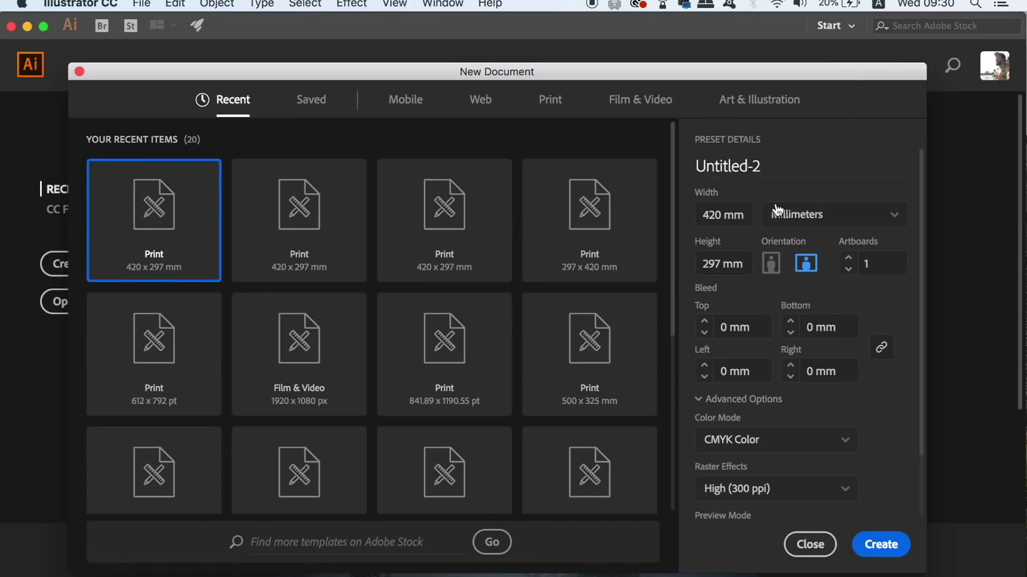
click(850, 220)
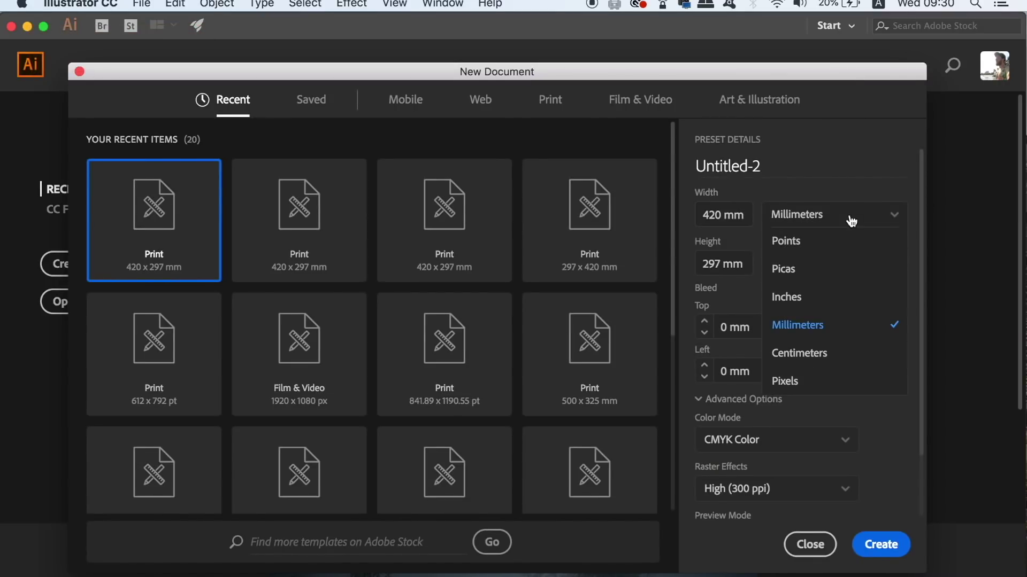
click(818, 326)
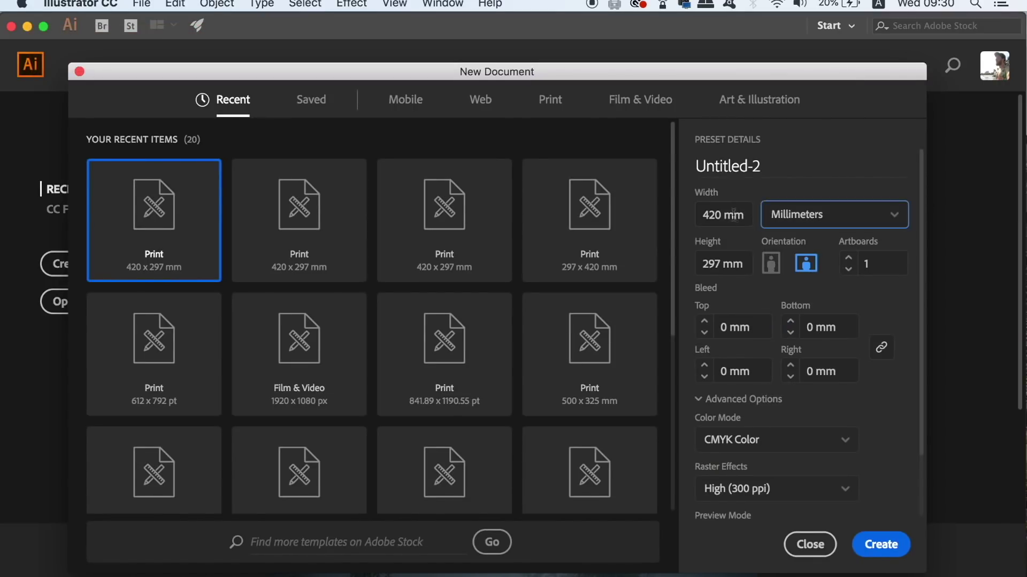
click(740, 216)
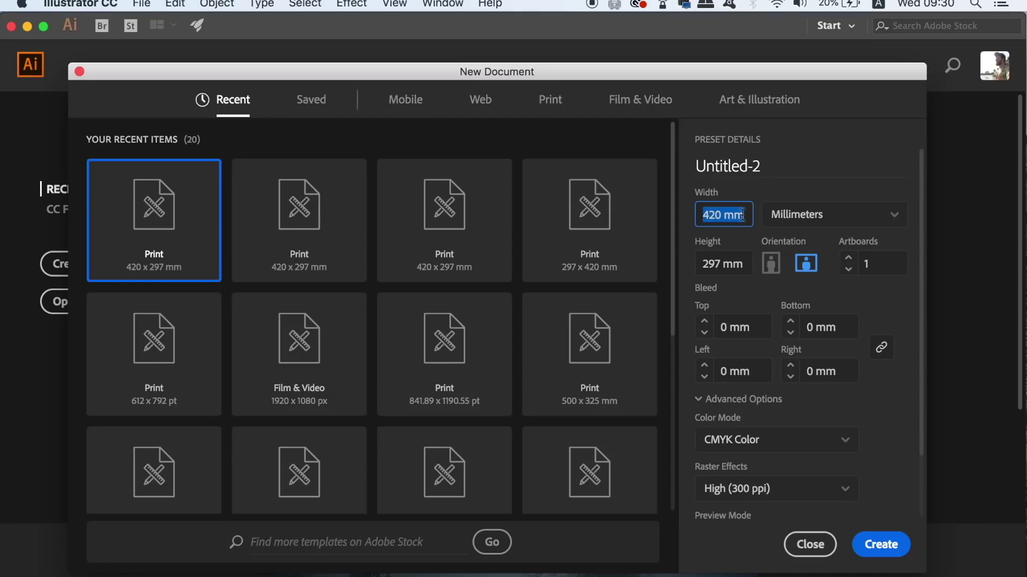
text(85)
key(Tab)
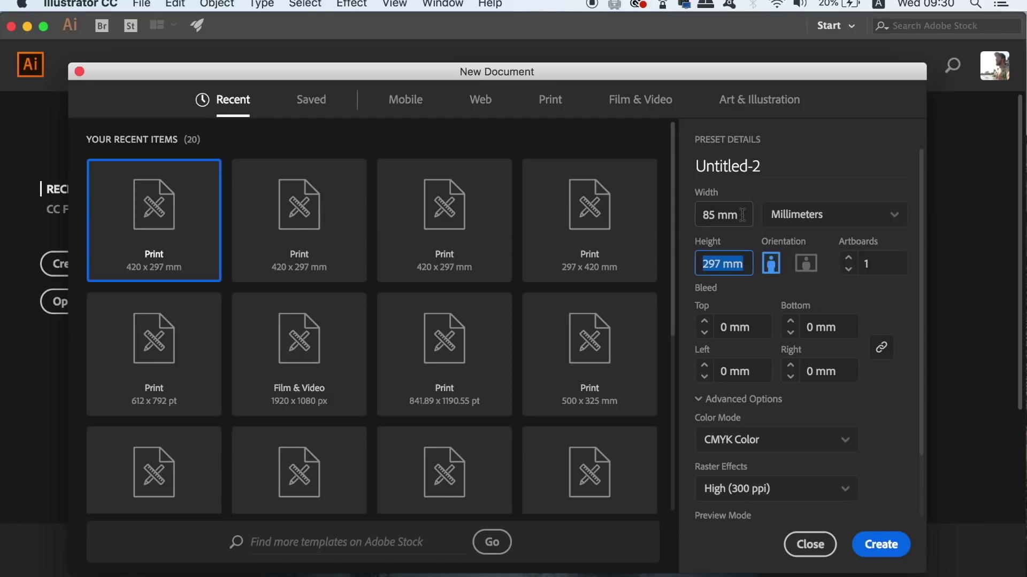
text(55)
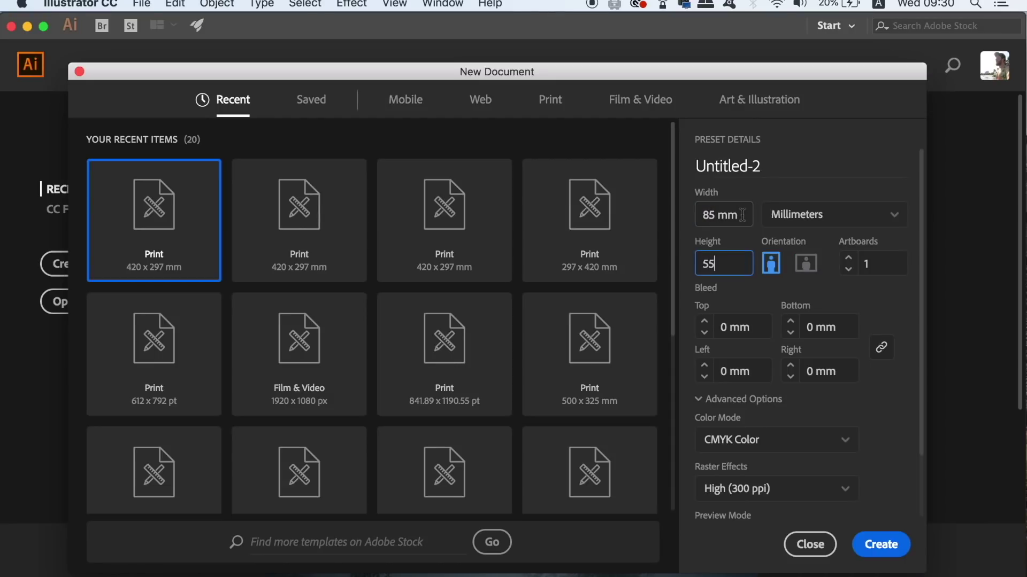
- Make it landscape with 2 artboards and a linked 3 mm bleed, then create it
click(806, 263)
key(Tab)
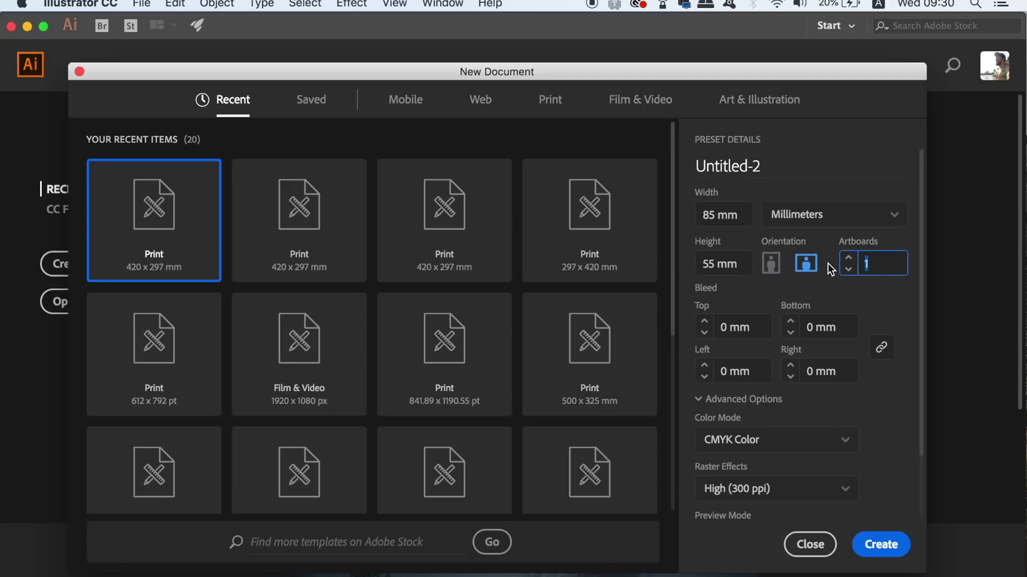
text(2)
click(732, 326)
click(703, 321)
click(704, 321)
click(704, 321)
click(882, 347)
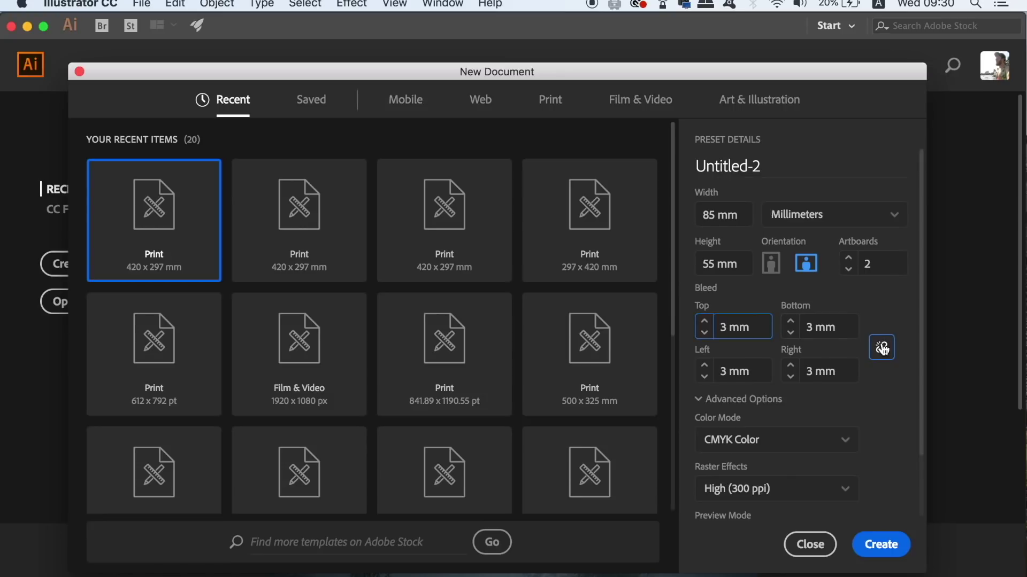
drag(921, 351, 926, 424)
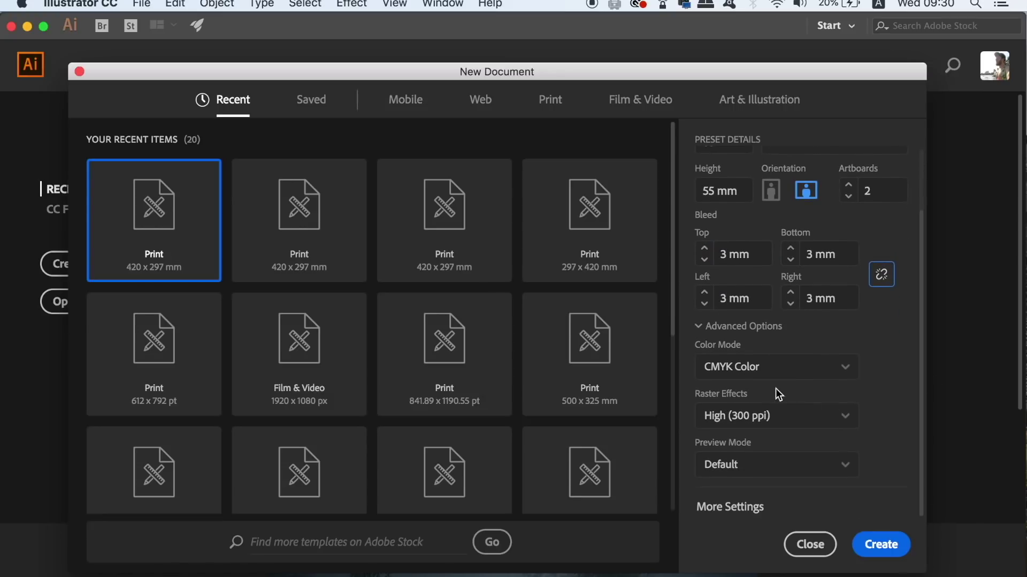
click(862, 540)
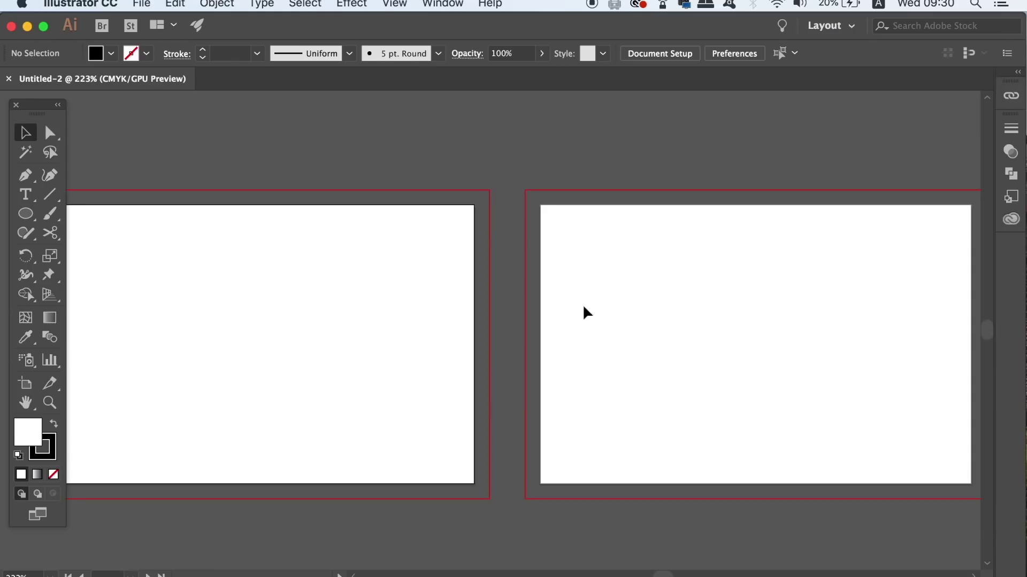
- Lock the white background rectangle with Object > Lock > Selection
drag(345, 293, 539, 299)
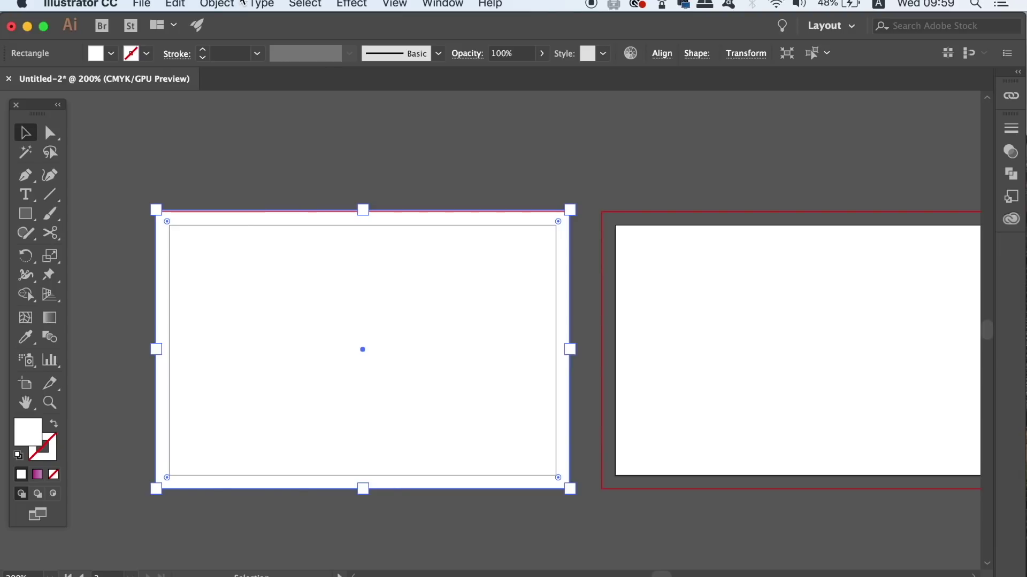
click(220, 5)
mouse_move(275, 92)
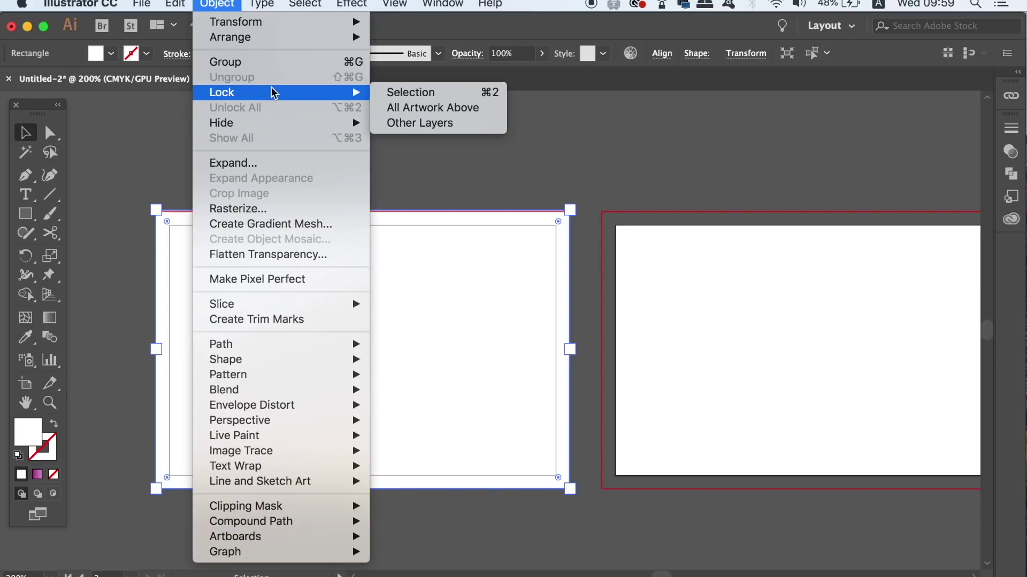
click(452, 96)
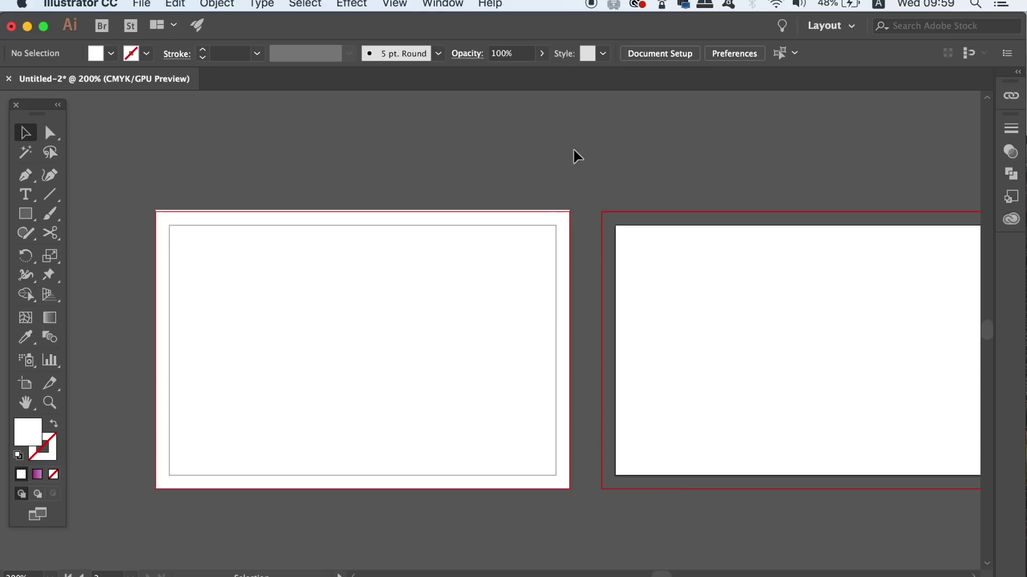
- Draw a small purple gradient circle near the first card's top left
key(space)
drag(389, 351, 507, 359)
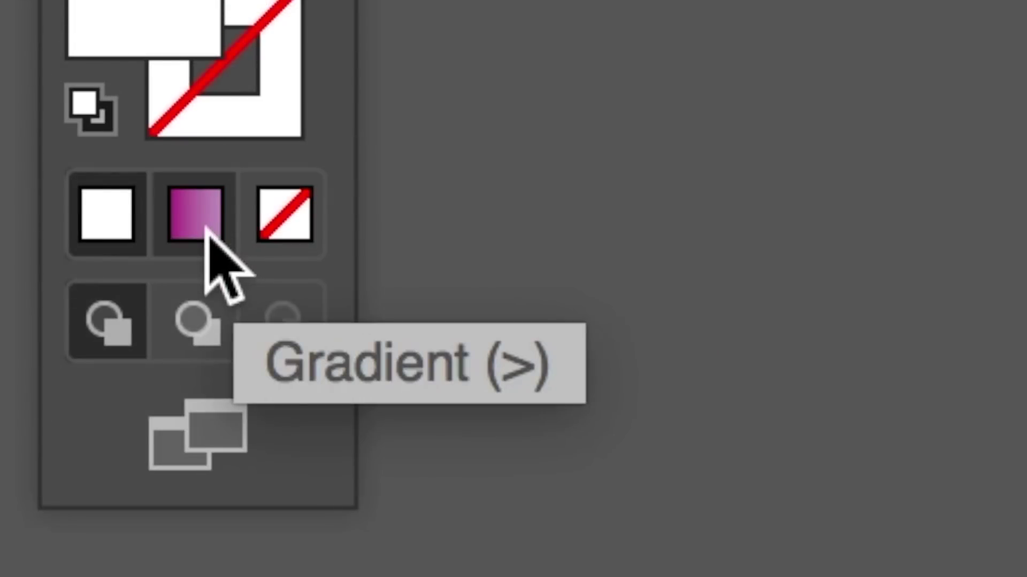
click(209, 231)
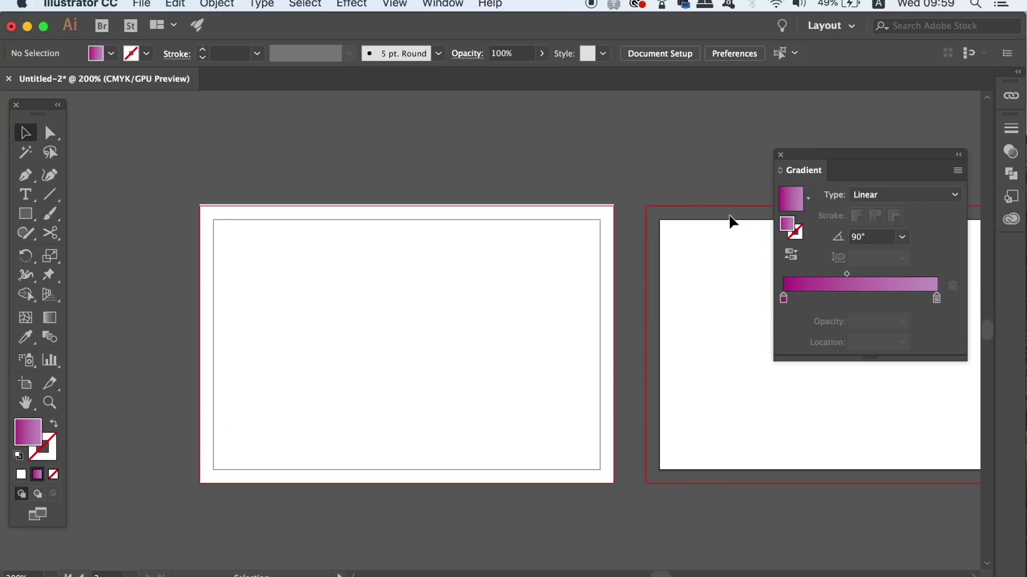
key(l)
drag(252, 249, 277, 267)
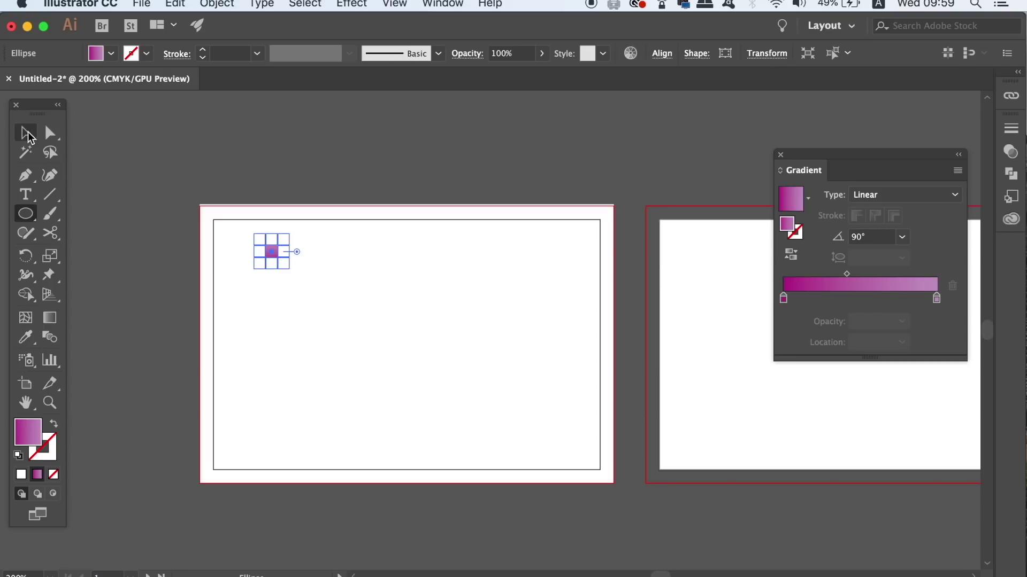
key(v)
click(266, 141)
- Enlarge the circle, add a copy below it shrunk to about 5.93 mm, and select both
key(super+equal)
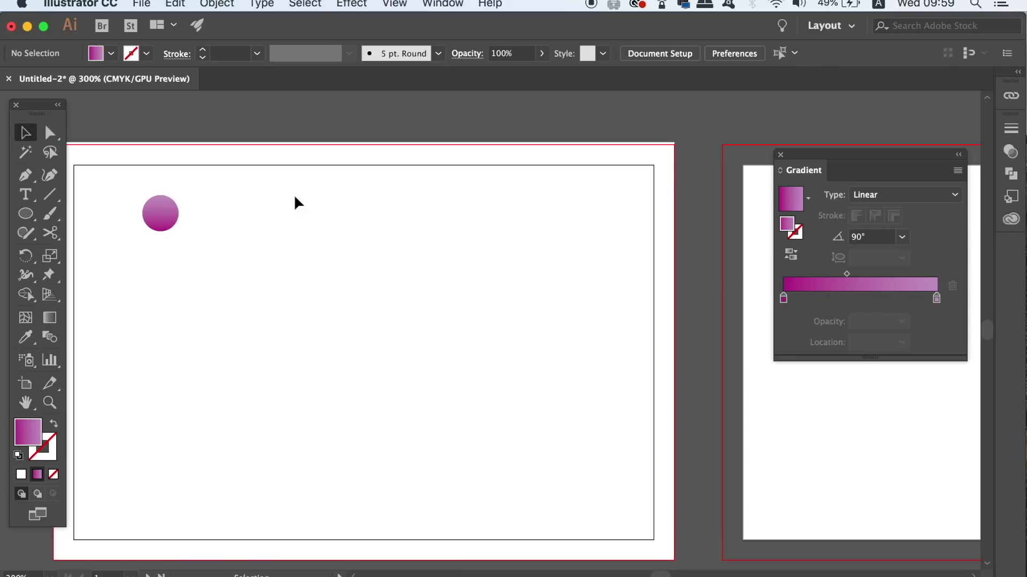
scroll(216, 227, left, 3)
click(261, 218)
drag(267, 227, 262, 409)
drag(295, 371, 297, 373)
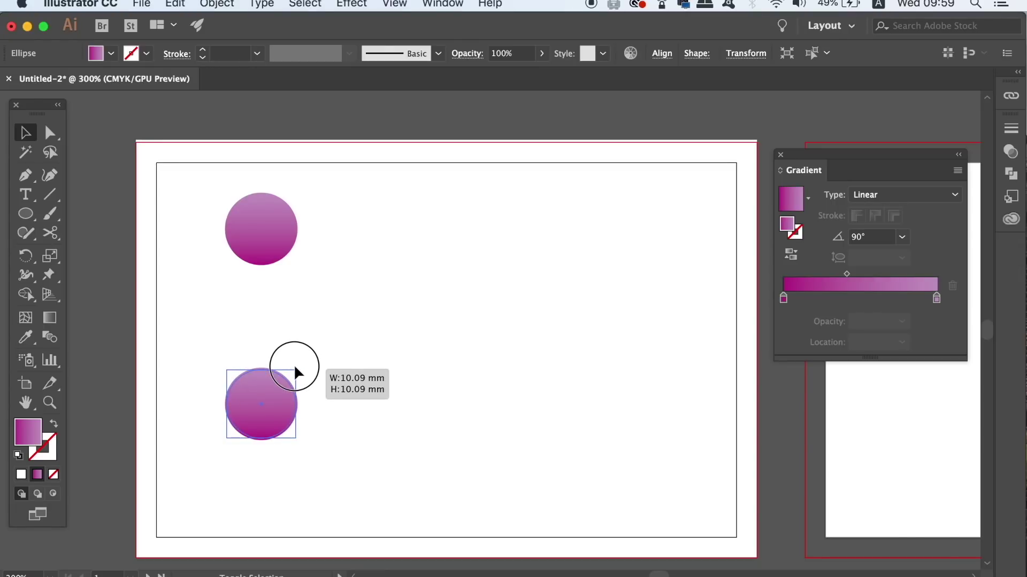
drag(296, 373, 272, 394)
click(327, 374)
drag(401, 210, 164, 489)
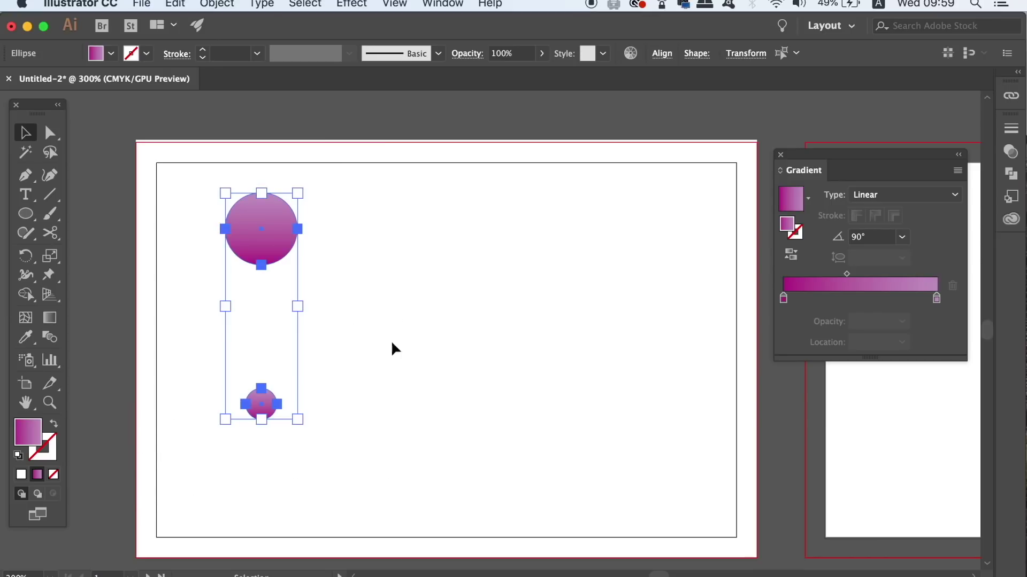
- Copy the large circle to the card's centre and enlarge the top copy to 22.41 mm
click(662, 53)
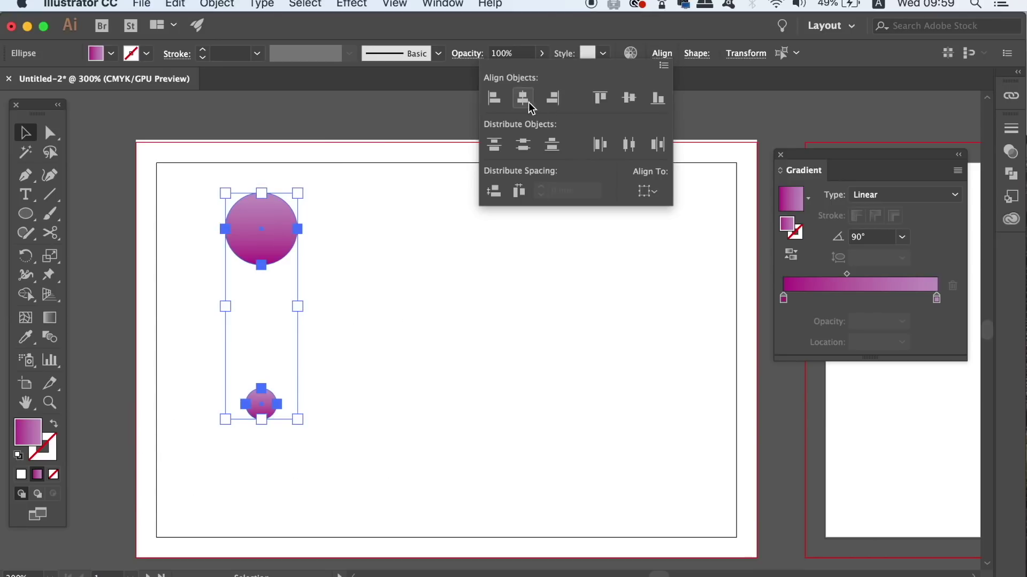
click(330, 125)
click(388, 178)
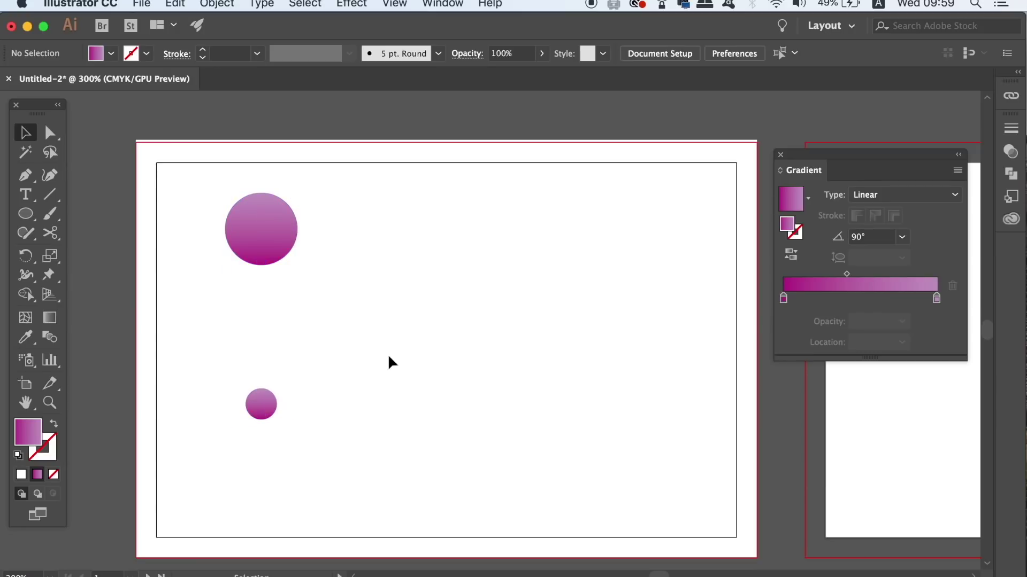
click(252, 236)
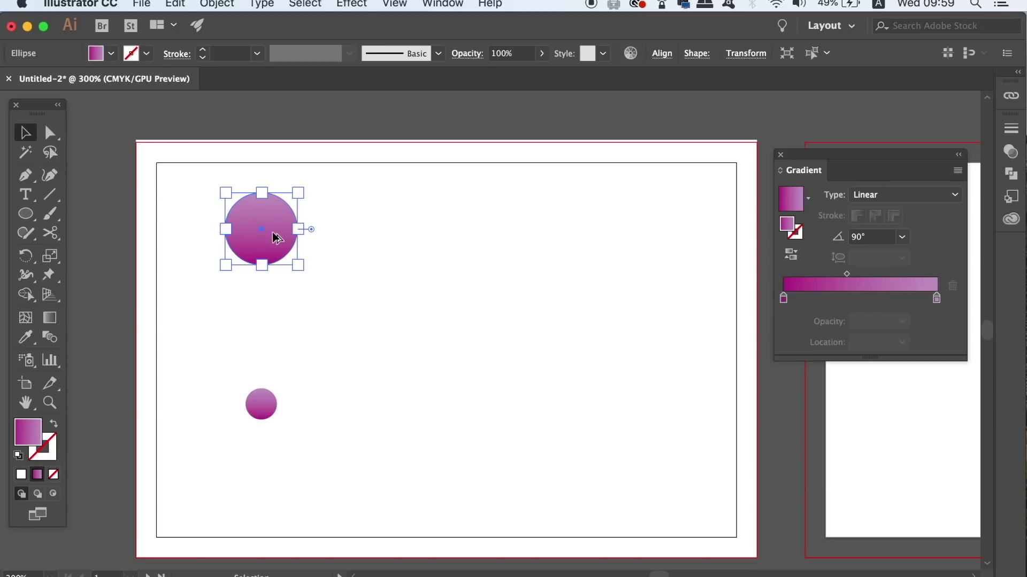
drag(264, 233, 492, 229)
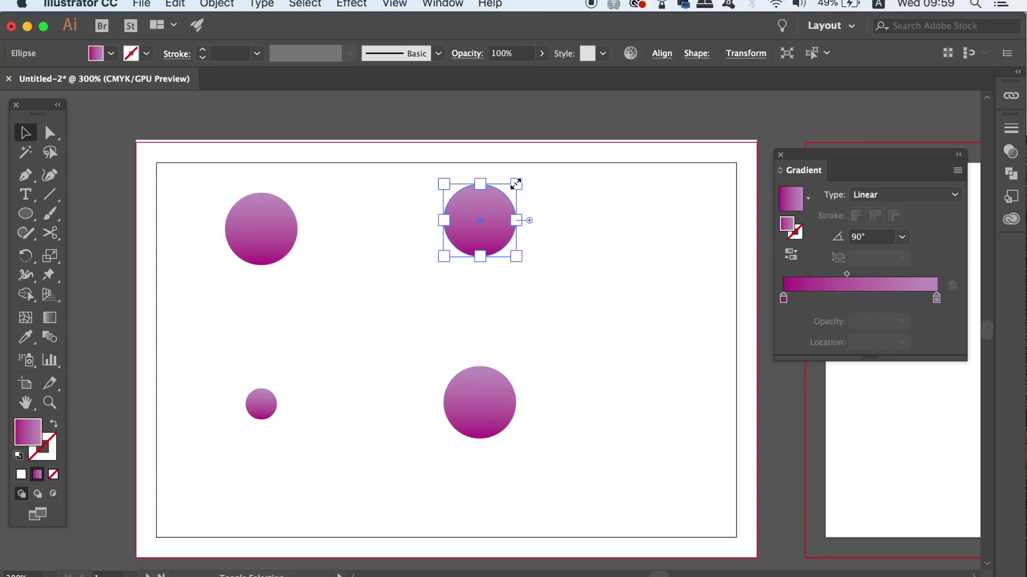
drag(513, 184, 557, 151)
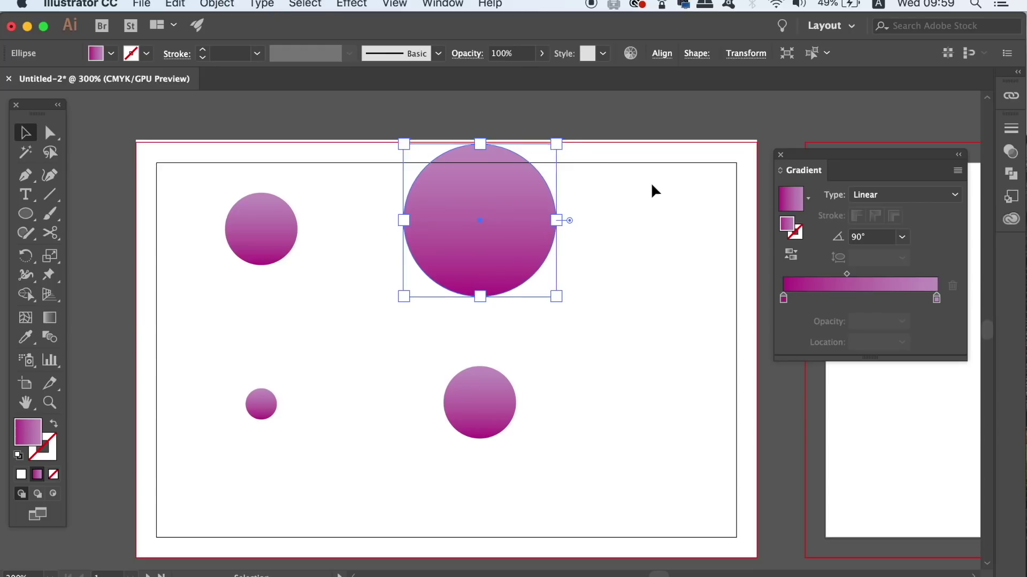
click(658, 193)
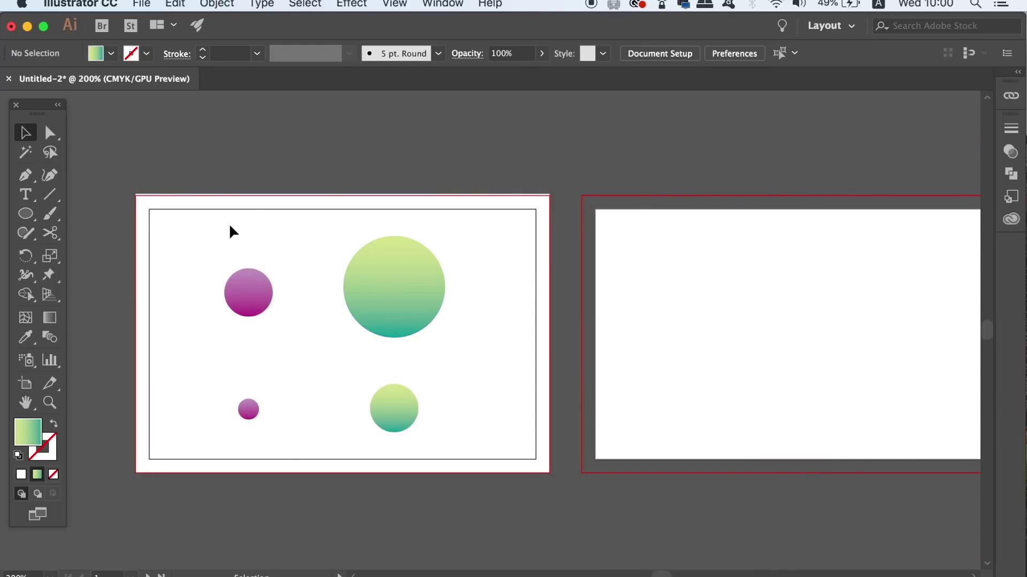
drag(216, 225, 276, 429)
- Set the blend spacing to 0.3 mm in Blend Options
click(203, 4)
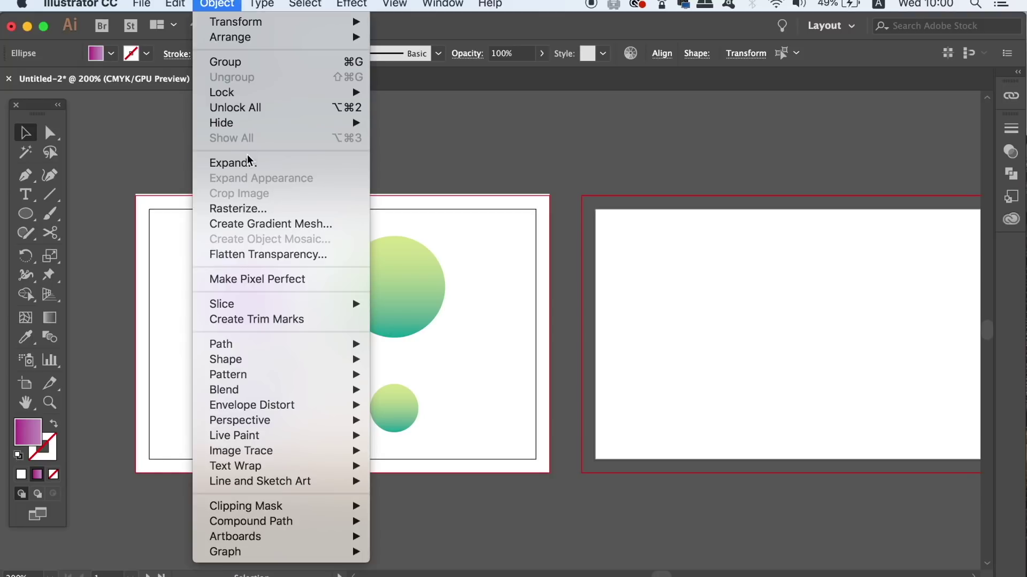
mouse_move(271, 390)
click(490, 431)
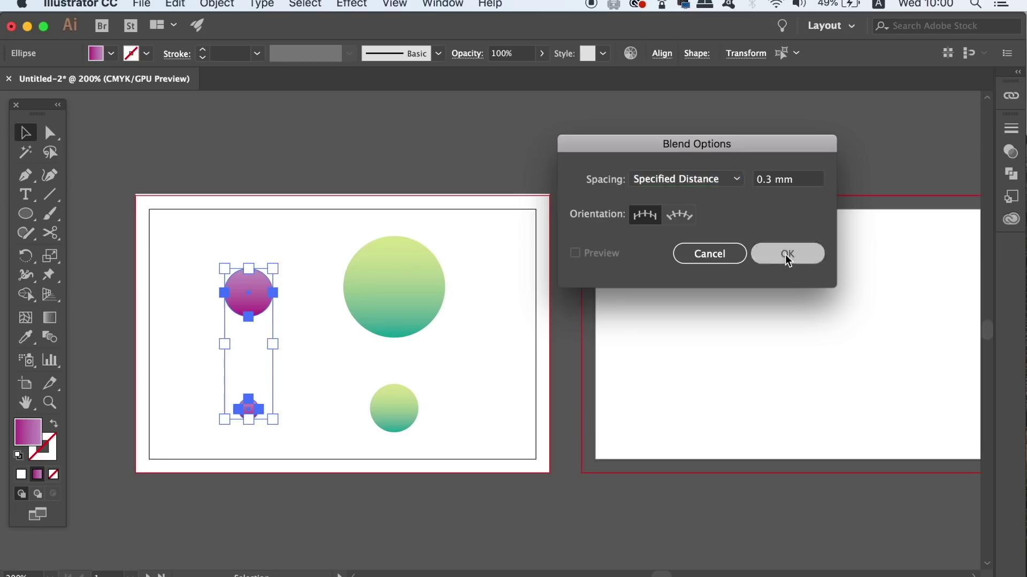
click(697, 358)
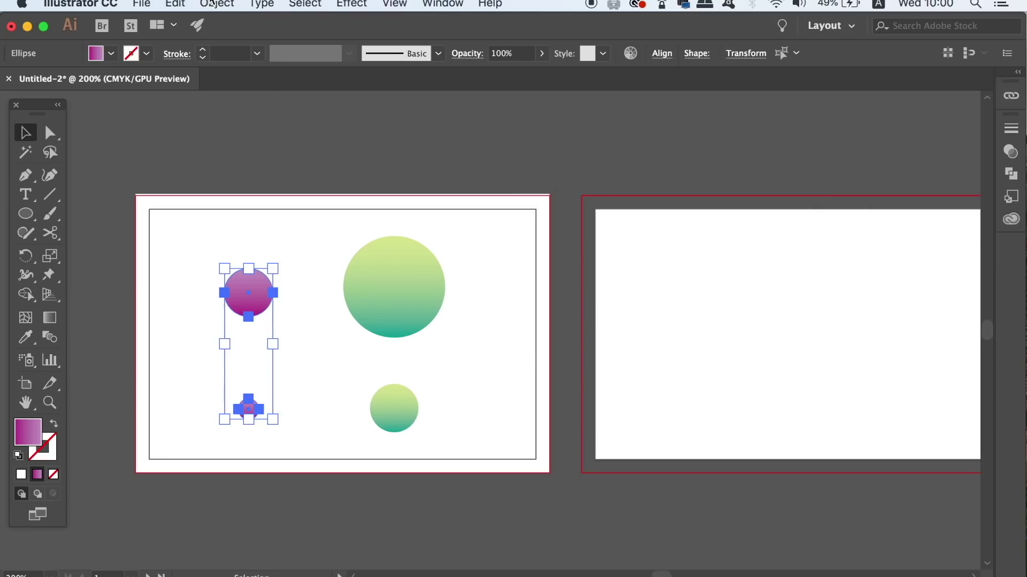
- Make a blend between the two purple circles and deselect it
click(216, 3)
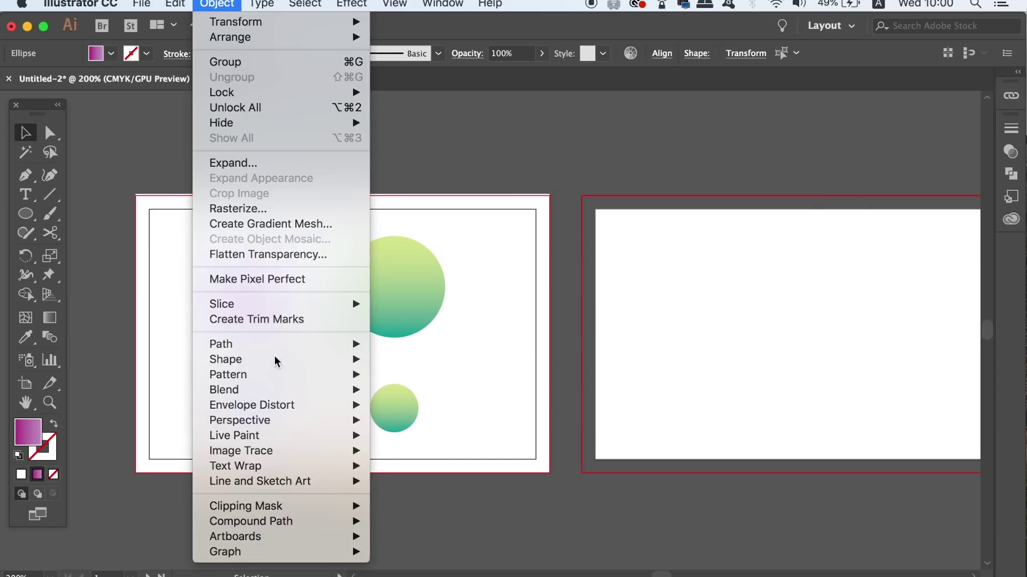
mouse_move(294, 390)
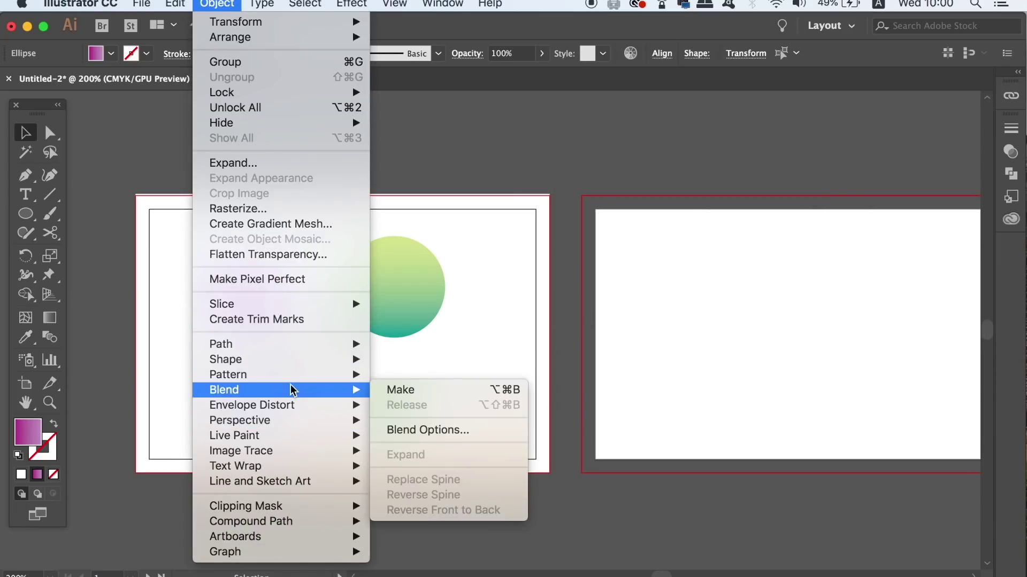
click(457, 390)
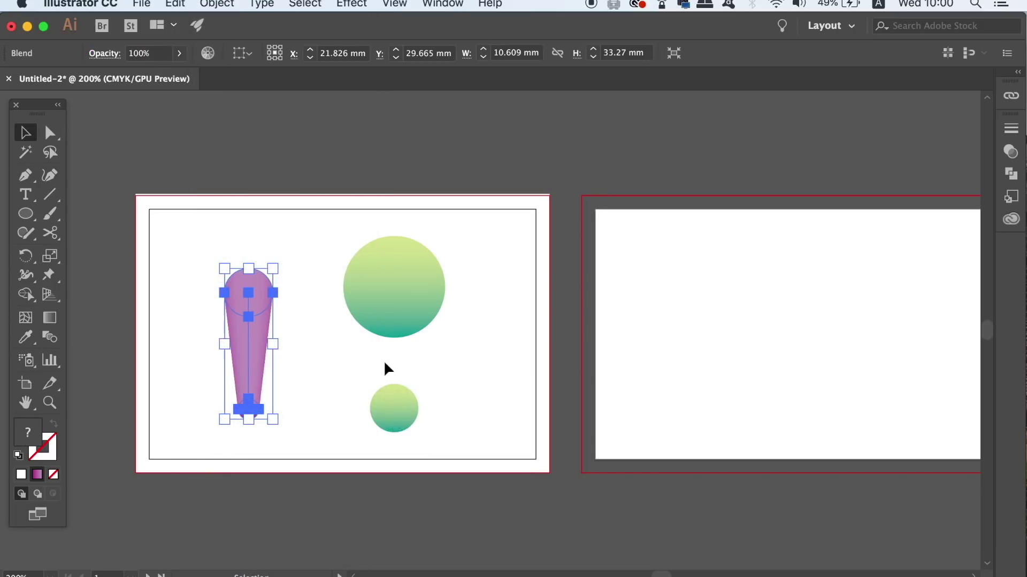
click(310, 236)
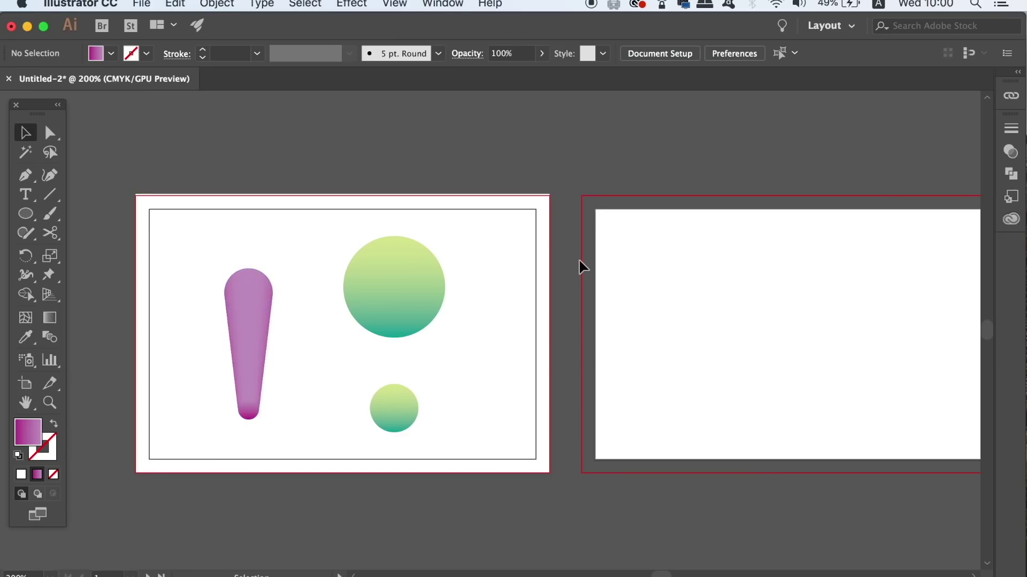
- Change the purple blend's spacing to 0.4 mm with preview, then marquee-select both blends
click(263, 323)
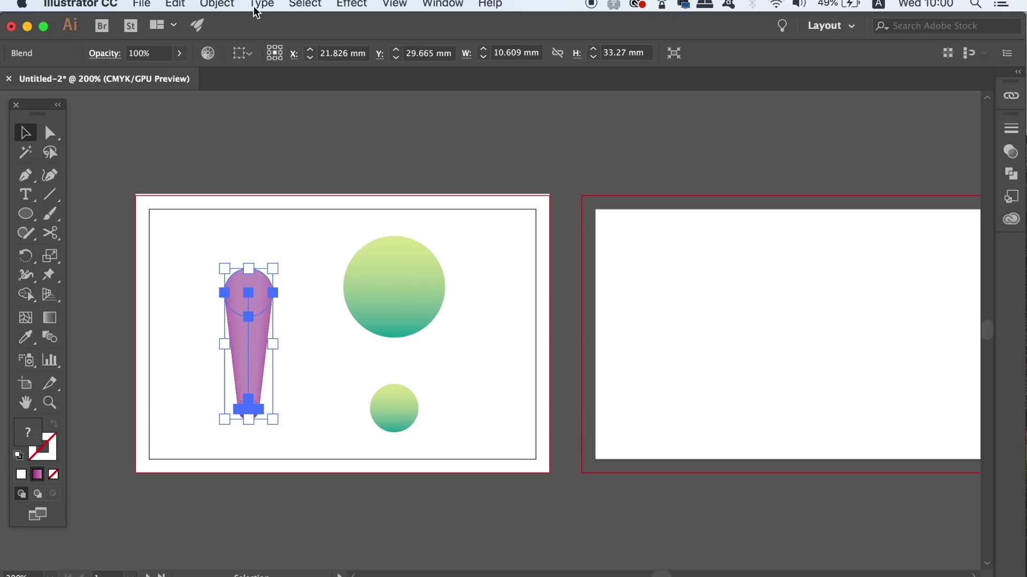
click(230, 4)
mouse_move(259, 390)
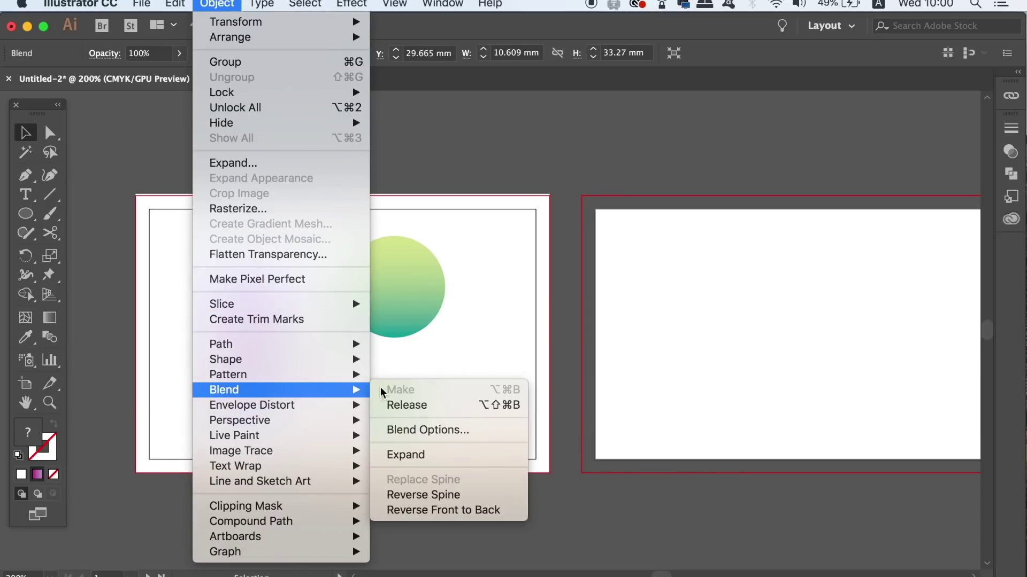
click(454, 425)
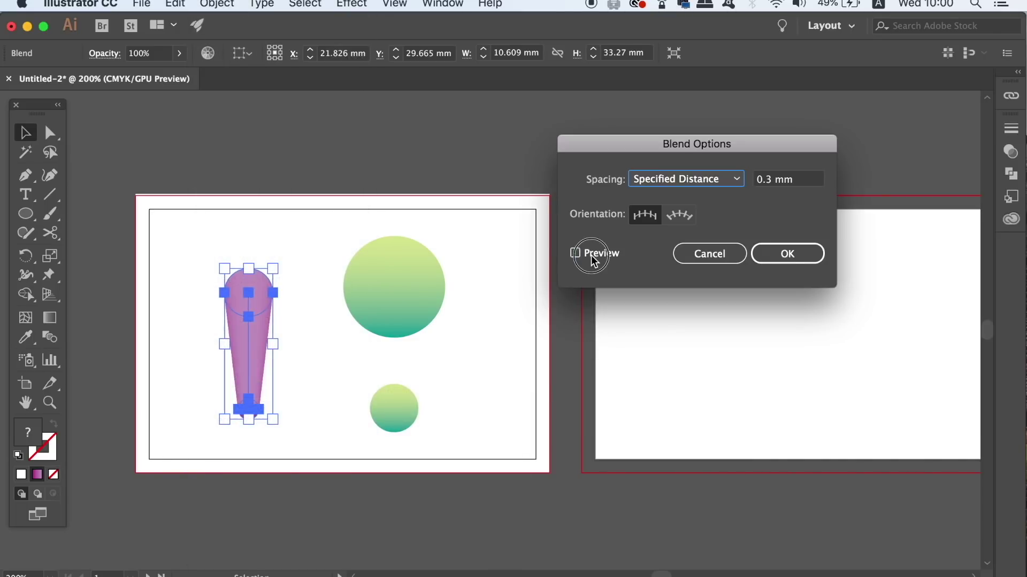
click(590, 255)
click(802, 178)
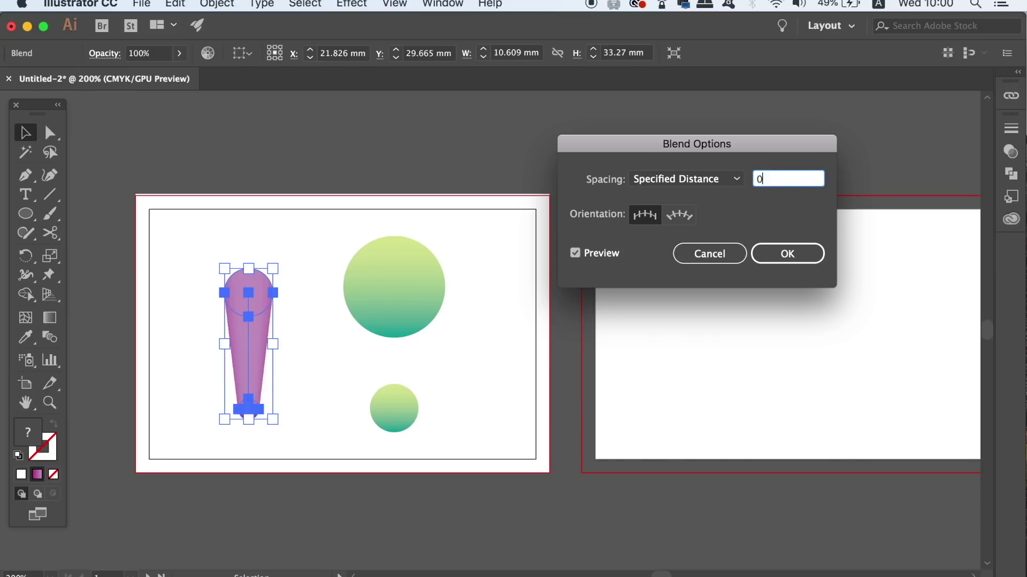
text(.4)
key(Return)
click(427, 409)
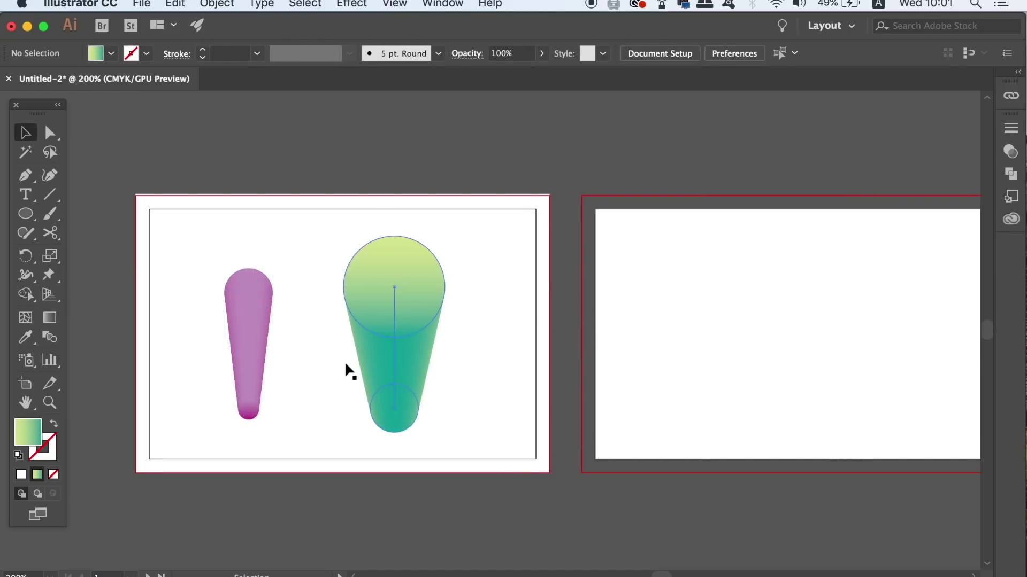
drag(172, 271, 812, 365)
click(504, 315)
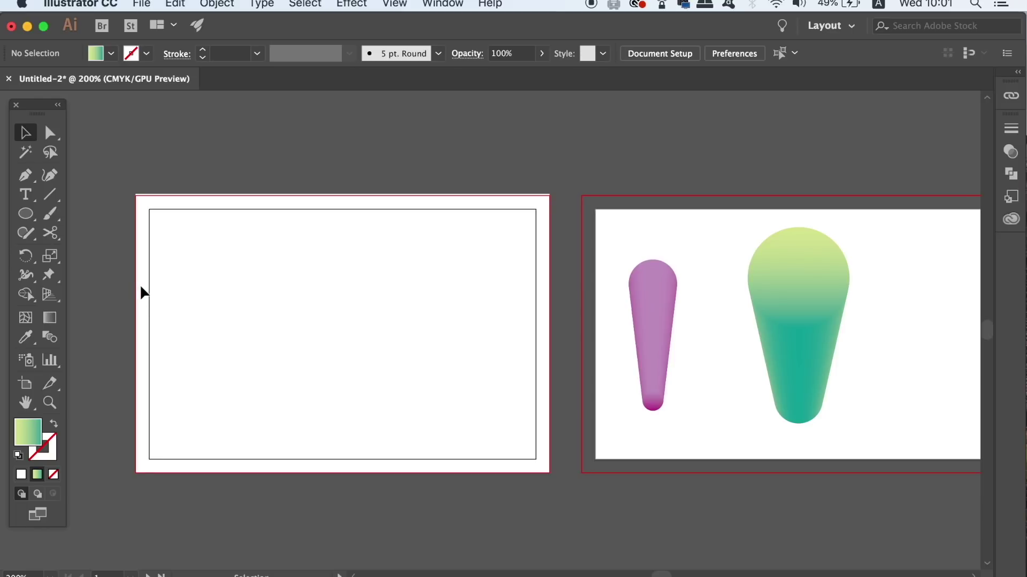
- Pen a five-point zigzag across the front card with a white stroke and no fill
click(21, 474)
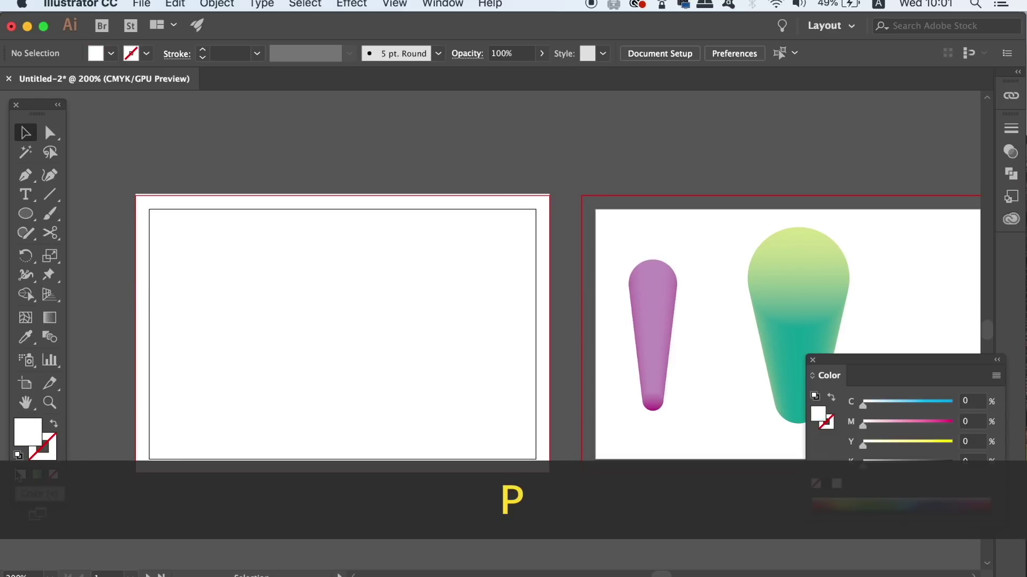
key(p)
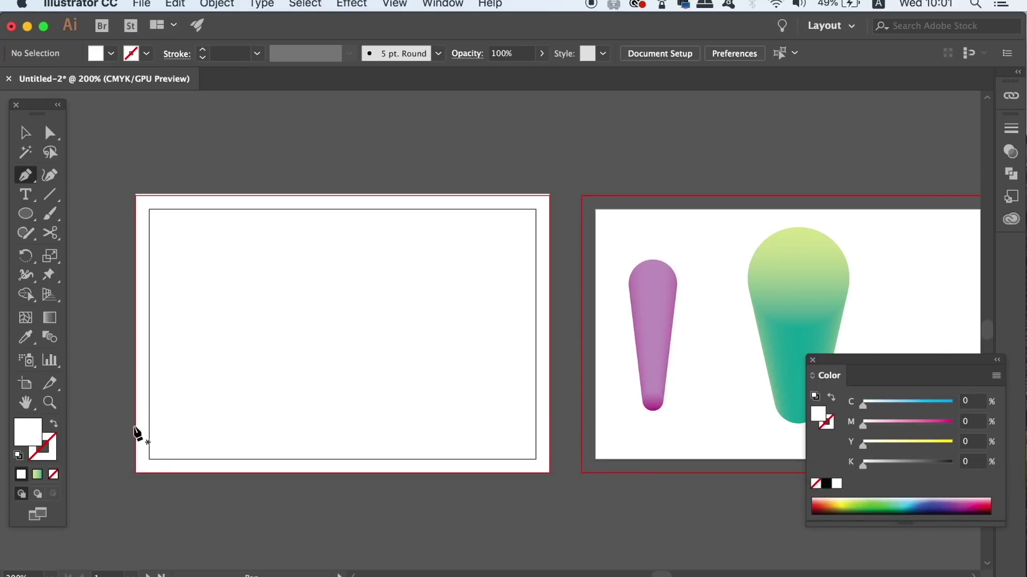
click(119, 385)
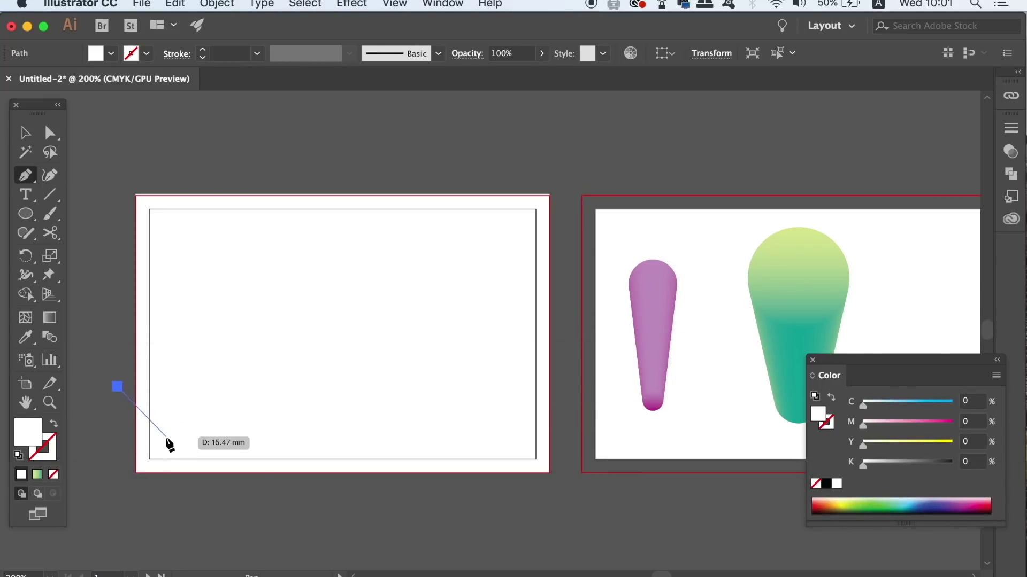
key(ctrl+z)
click(114, 310)
click(166, 404)
click(207, 303)
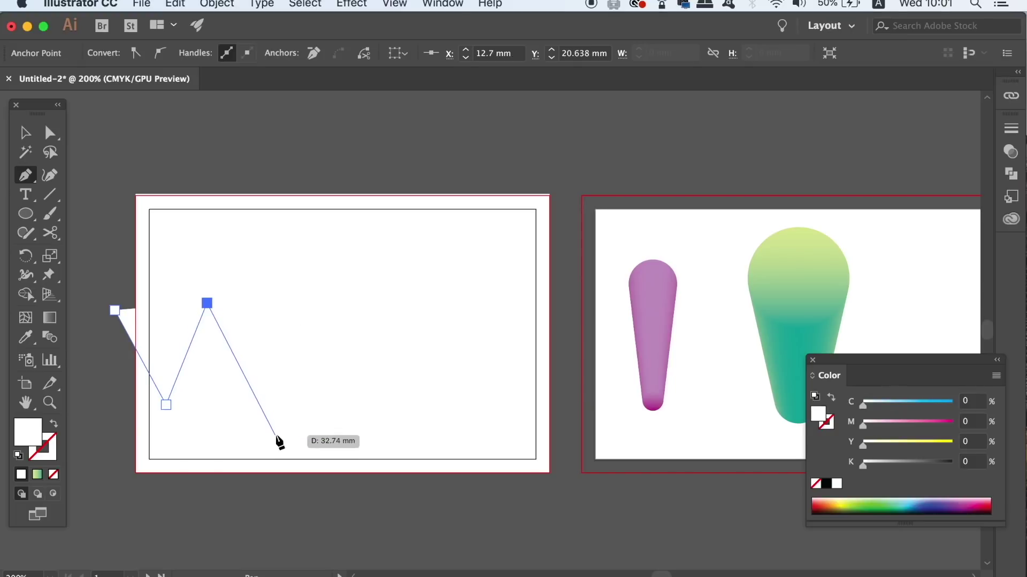
click(275, 435)
click(335, 264)
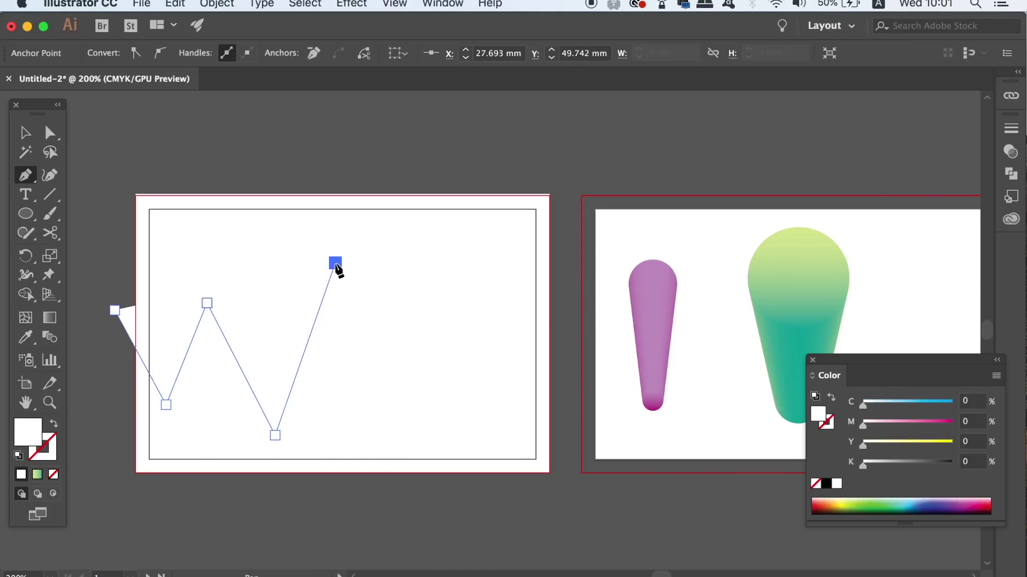
key(shift+x)
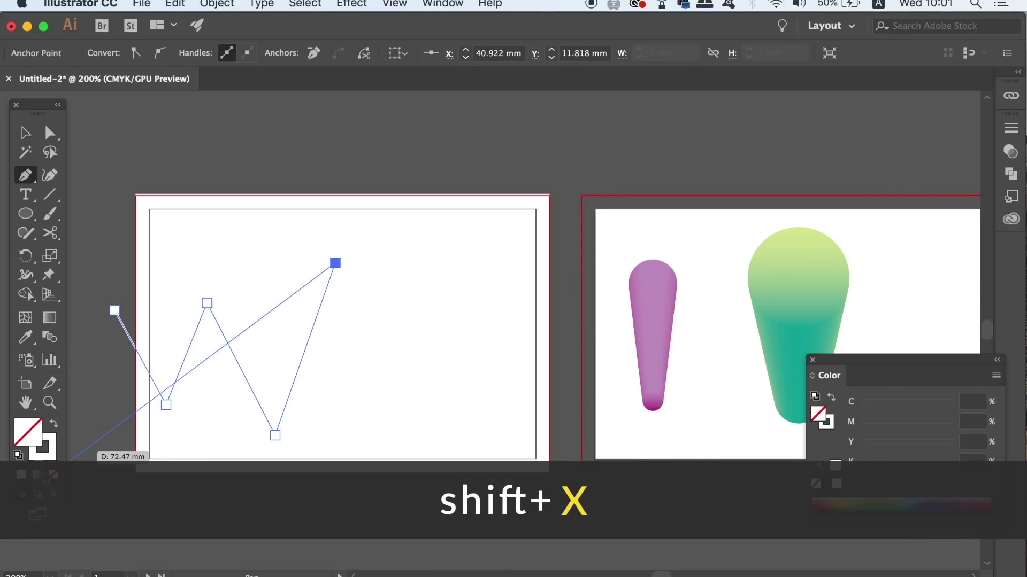
key(v)
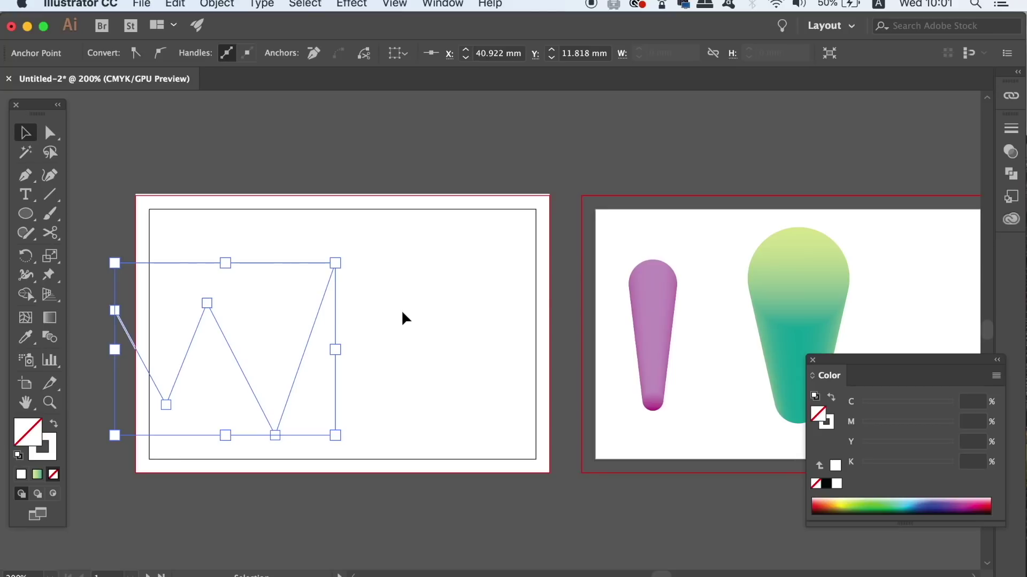
- Replace the purple blend's spine with the zigzag to form a thick magenta W
shift+click(662, 348)
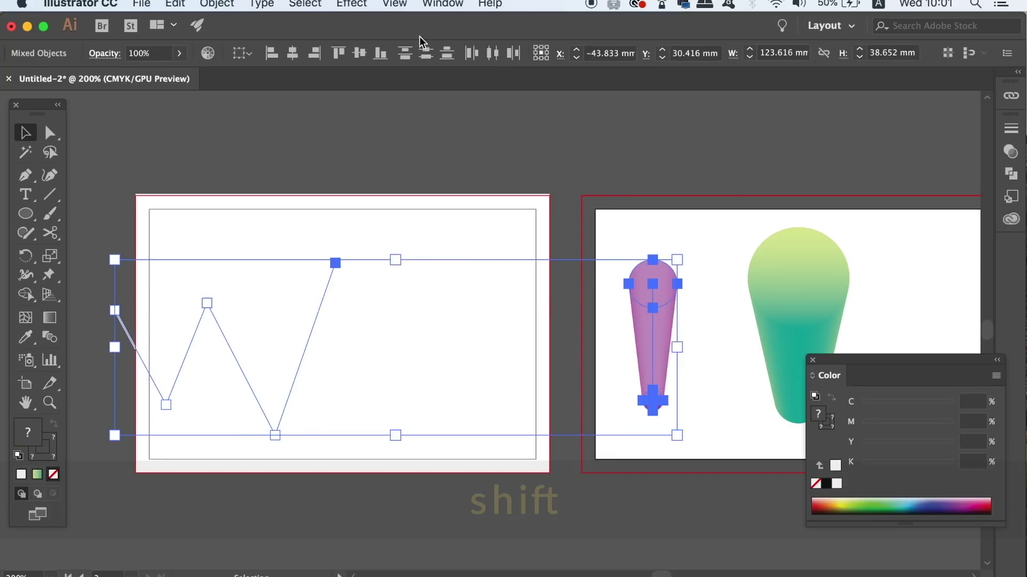
click(221, 4)
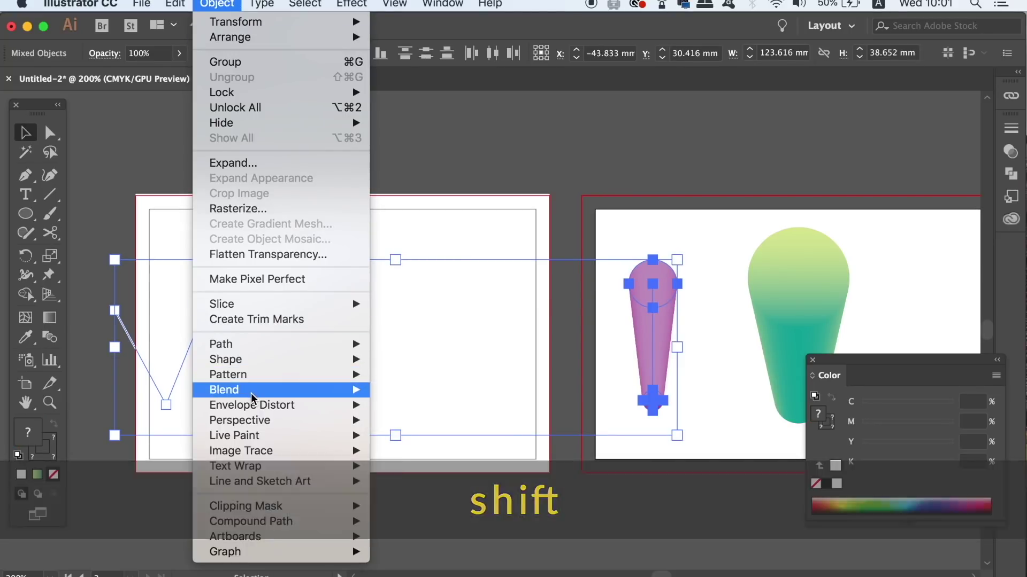
mouse_move(252, 396)
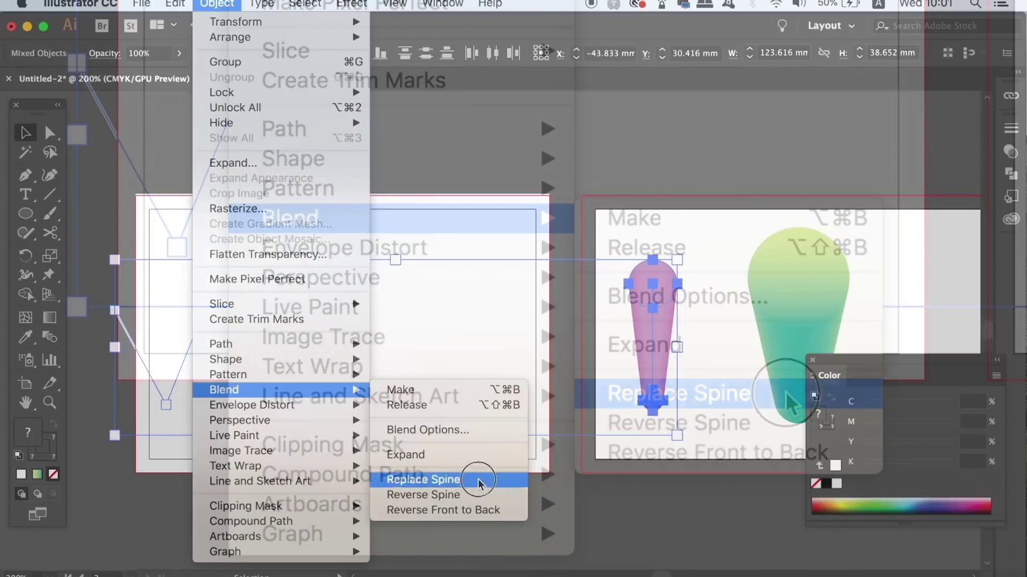
click(790, 382)
click(504, 356)
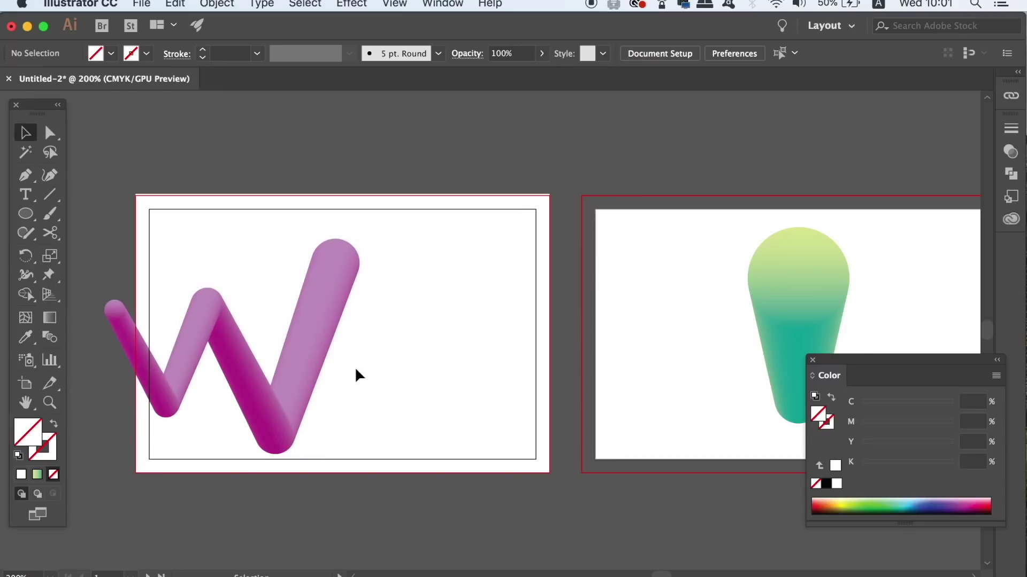
- Nudge the W blend slightly upward
drag(292, 358, 291, 346)
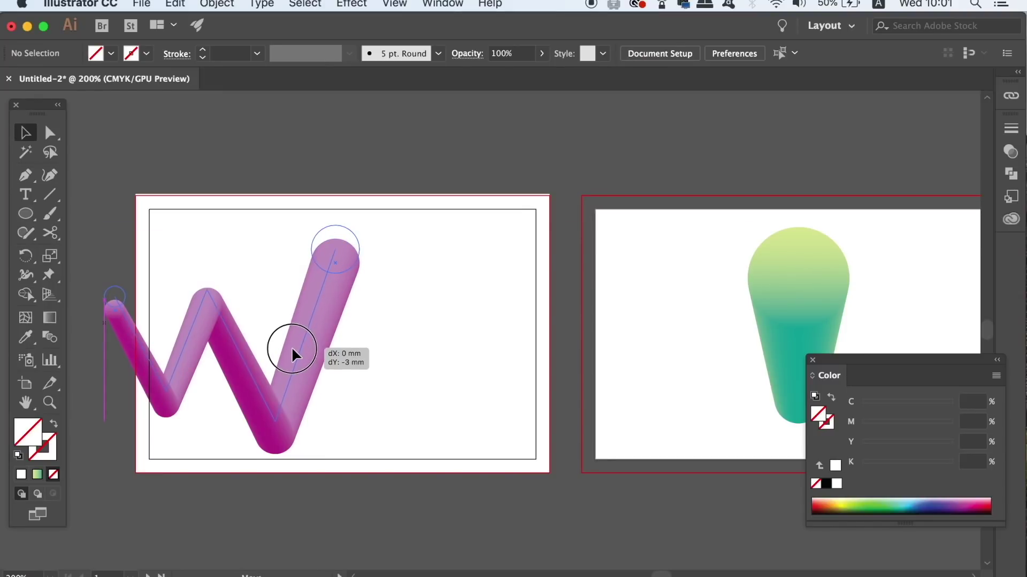
click(449, 349)
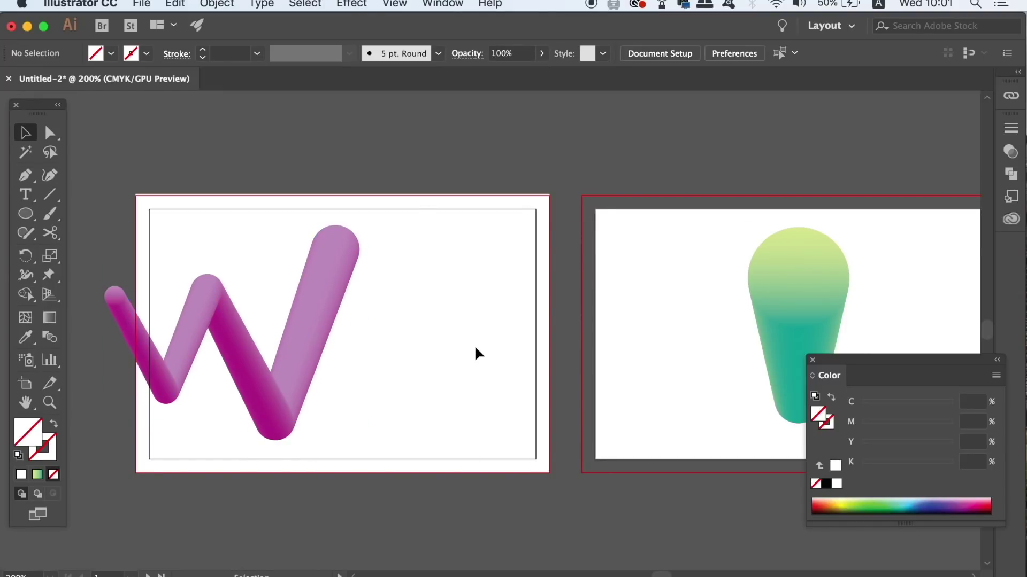
click(320, 275)
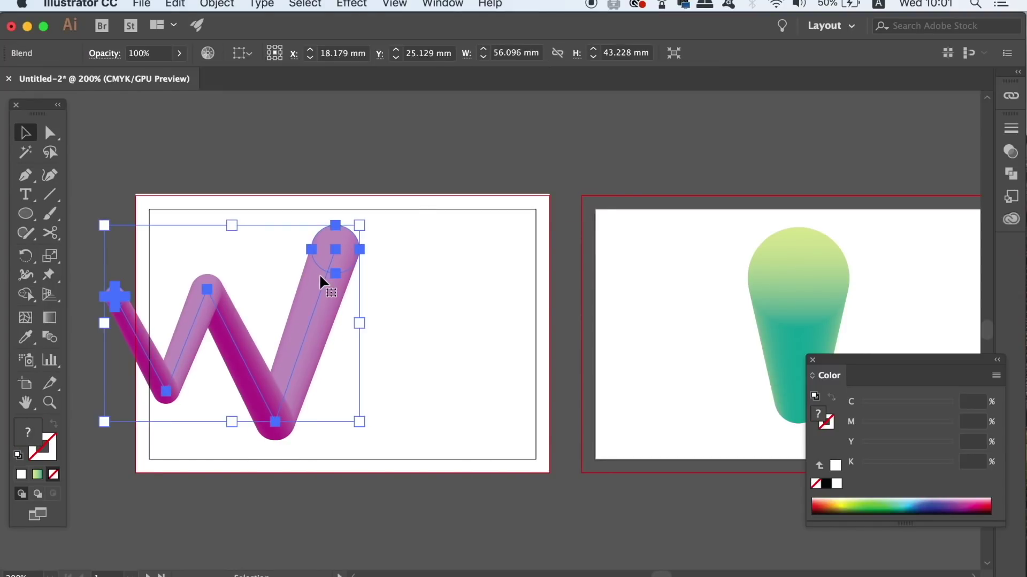
click(453, 281)
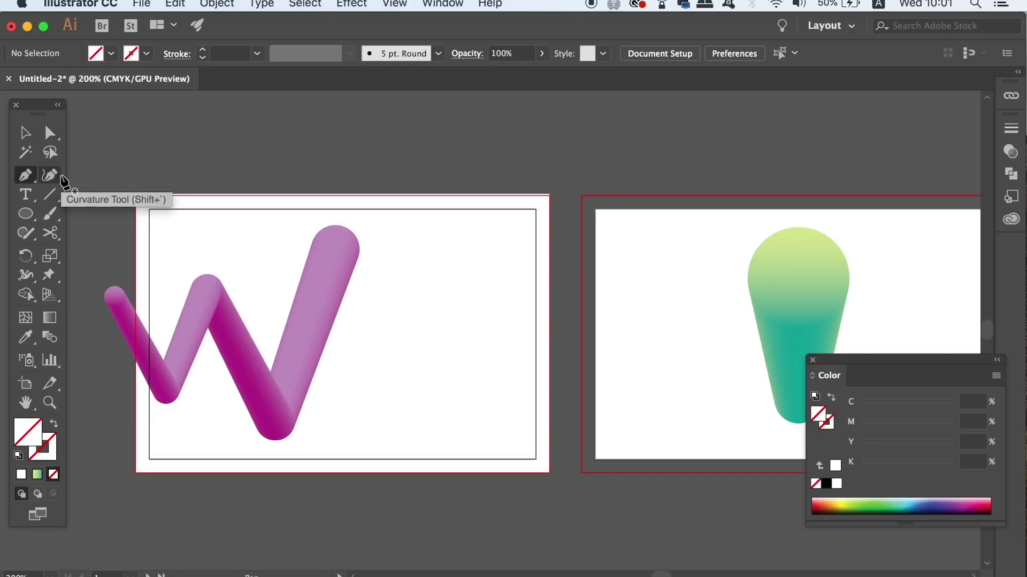
- Pen a four-point zigzag from the W's top tip to below the card's lower-right corner
key(p)
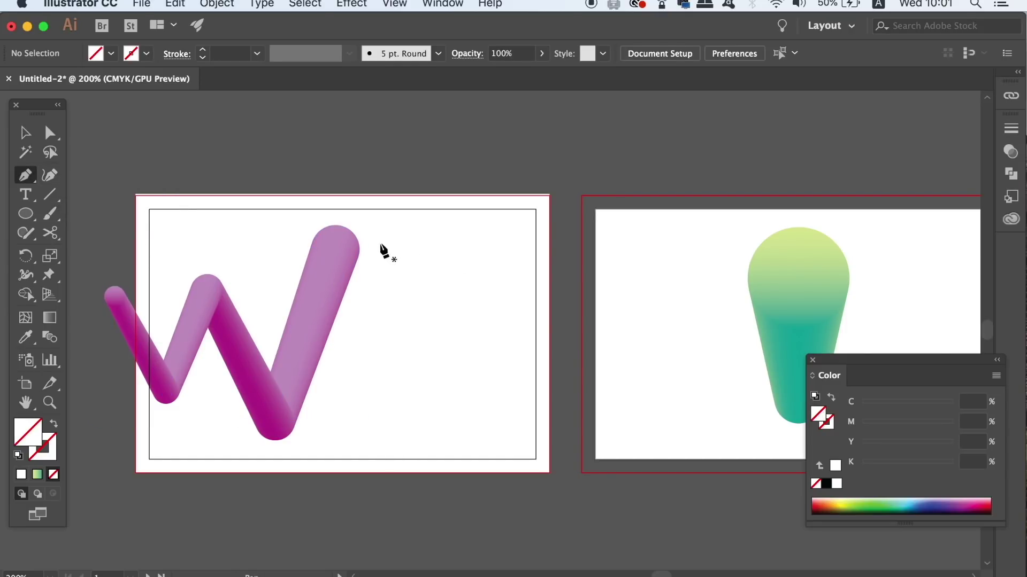
click(335, 249)
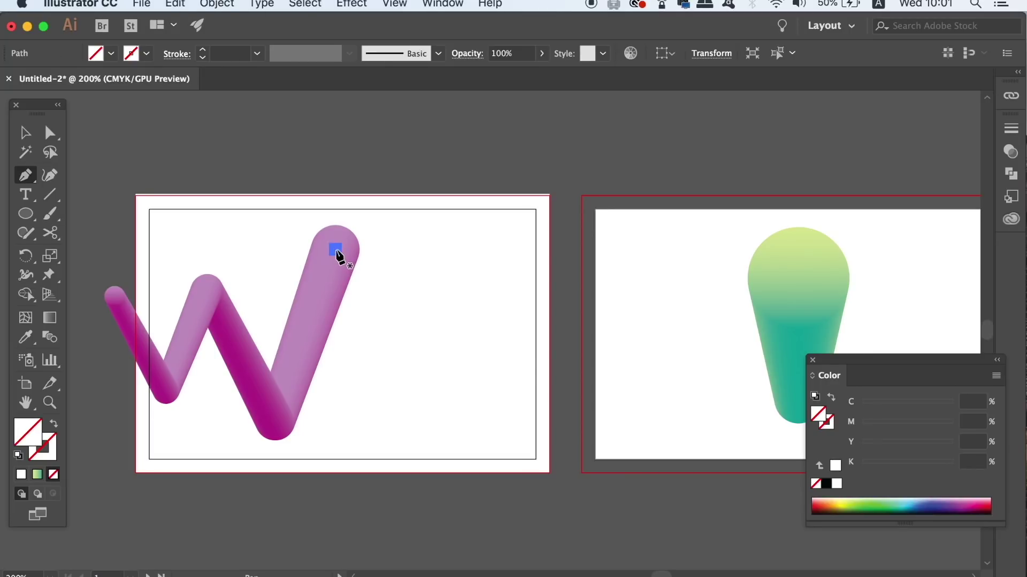
click(399, 403)
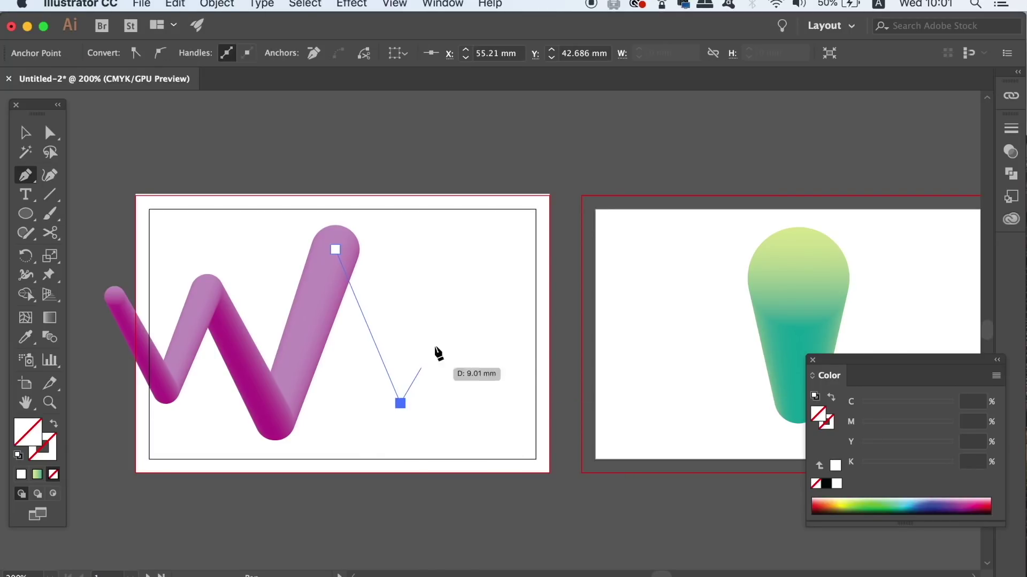
click(471, 269)
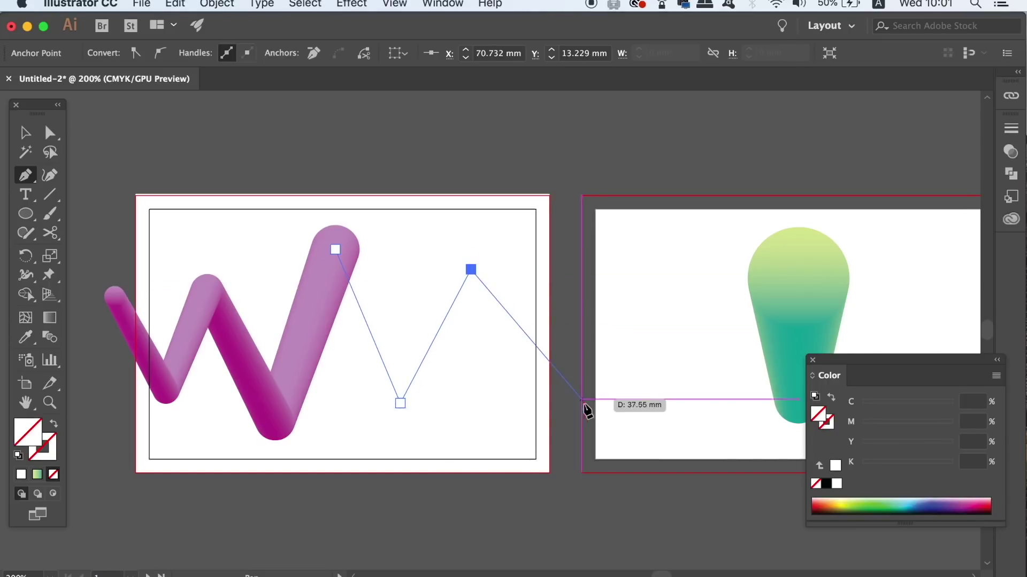
click(572, 459)
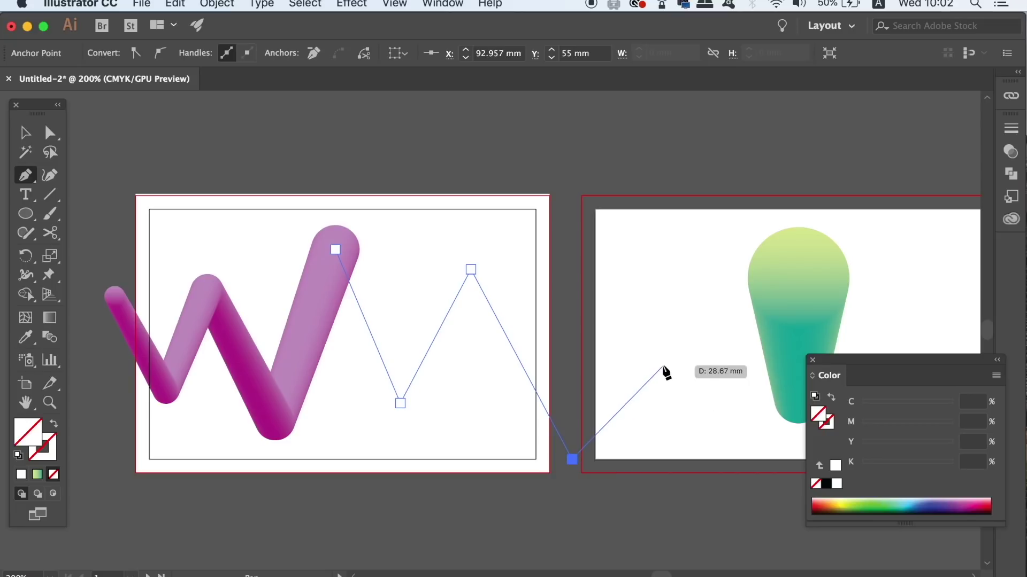
key(super)
- Make the green-to-teal blend follow the second zigzag via Replace Spine
shift+click(783, 265)
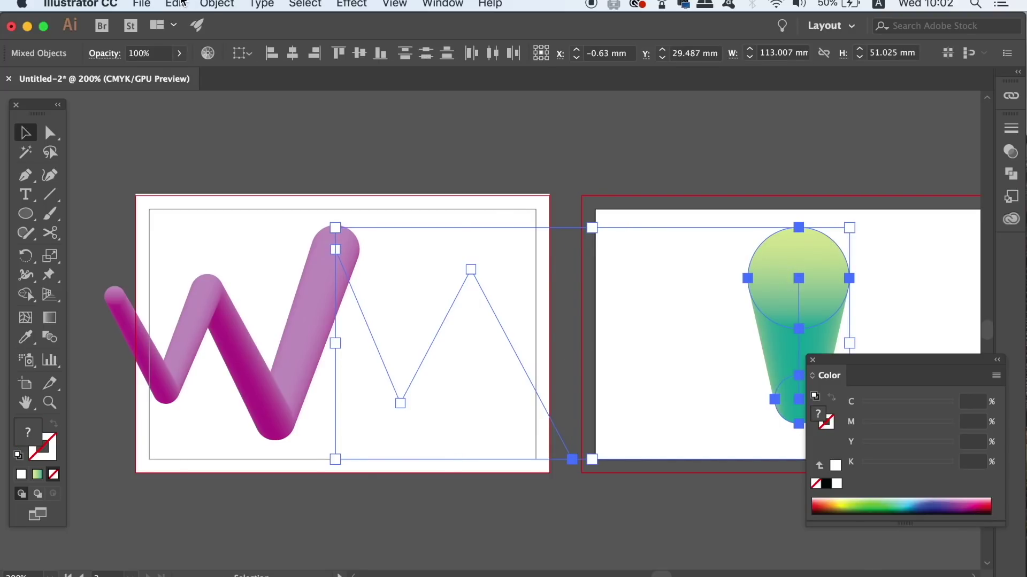
click(217, 4)
mouse_move(276, 396)
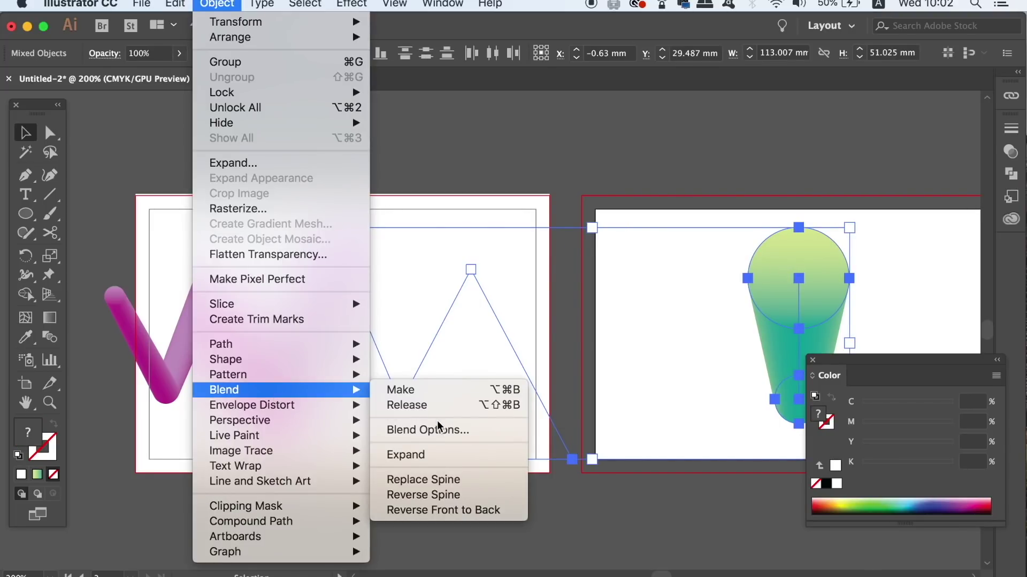
click(460, 481)
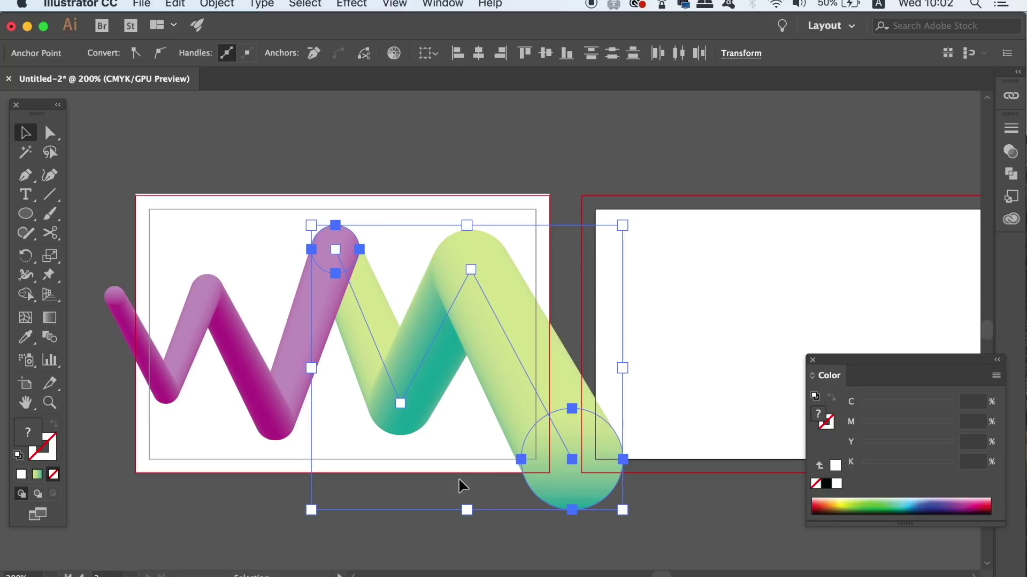
click(389, 137)
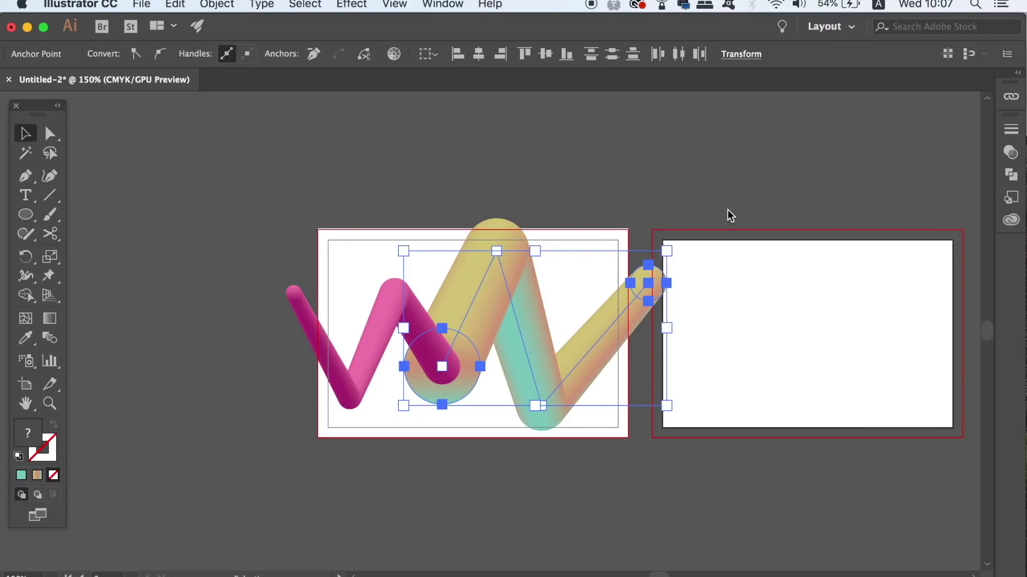
- Reverse the green blend's direction with Object > Blend > Reverse Spine
click(217, 4)
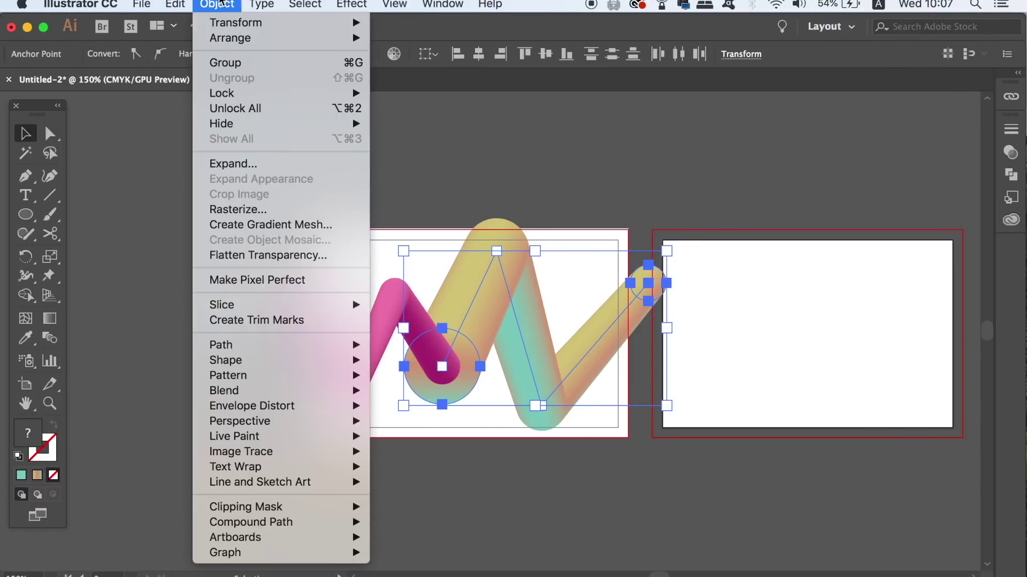
mouse_move(268, 395)
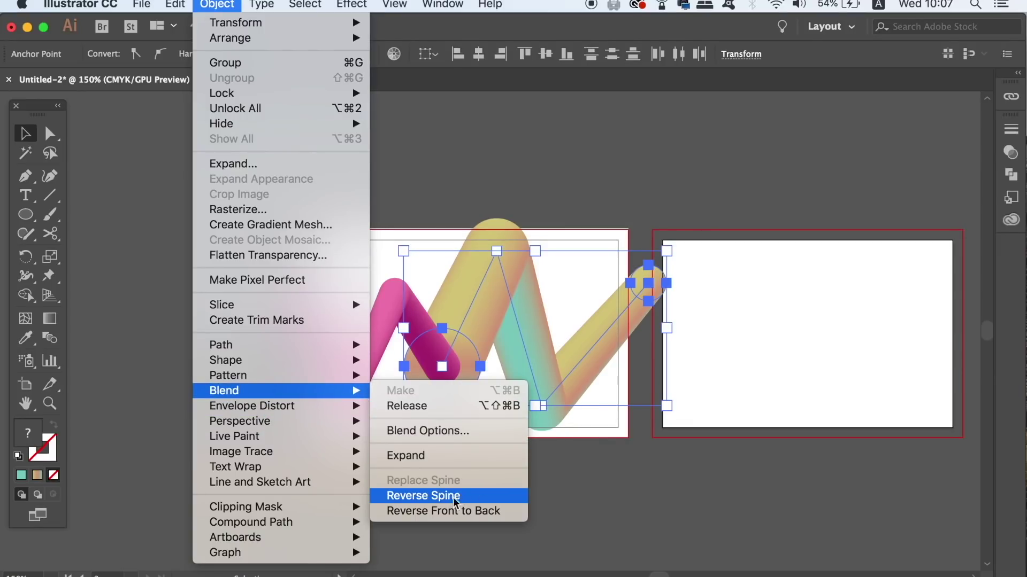
click(491, 497)
click(573, 501)
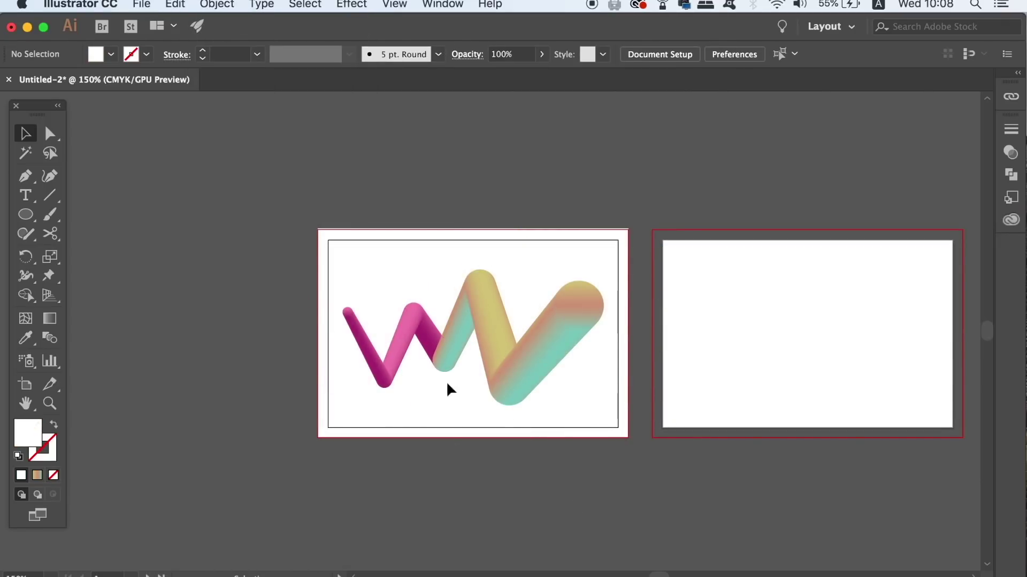
- Pull the zigzag blend's left end anchor up-left and raise its right end anchor
click(50, 133)
drag(348, 311, 308, 285)
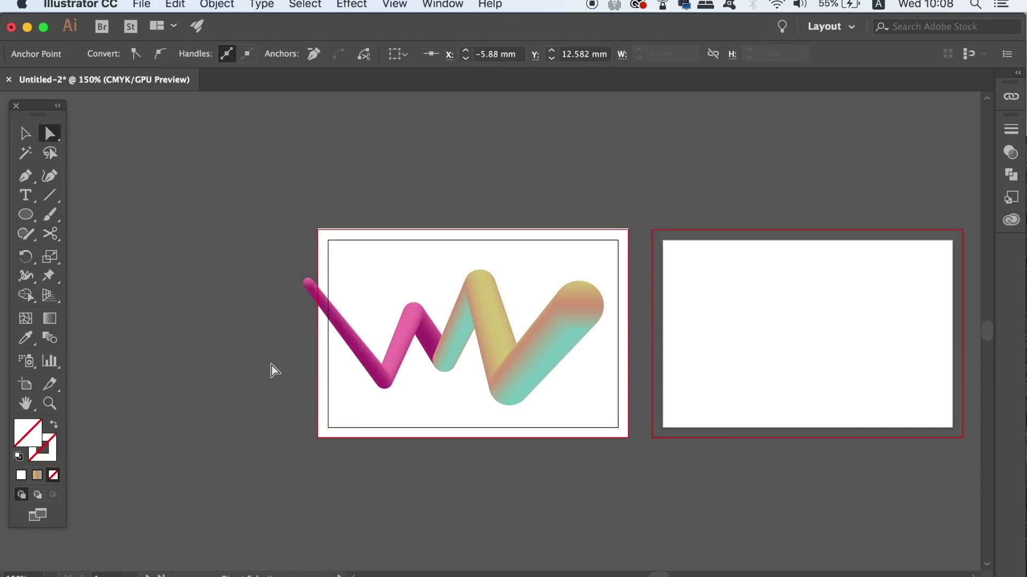
click(270, 366)
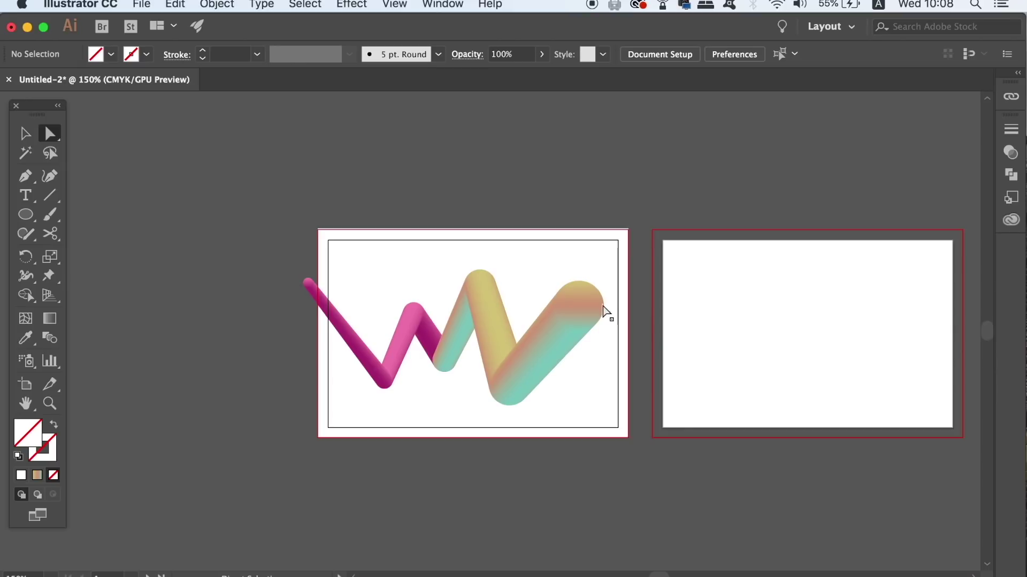
drag(584, 309, 610, 269)
click(693, 154)
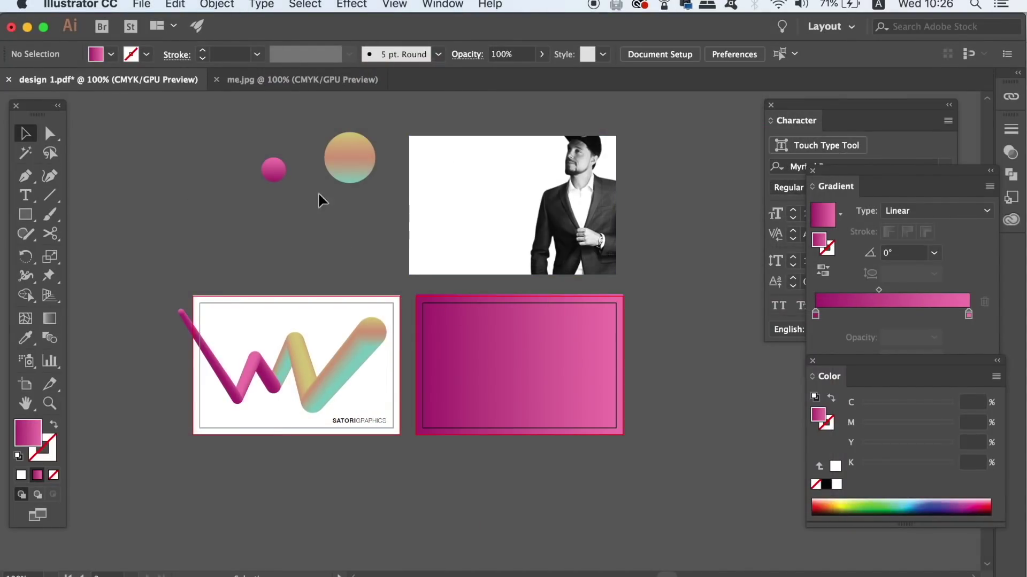
- Move the portrait onto the pink back card and set its blending mode to Lighten
drag(490, 190, 496, 351)
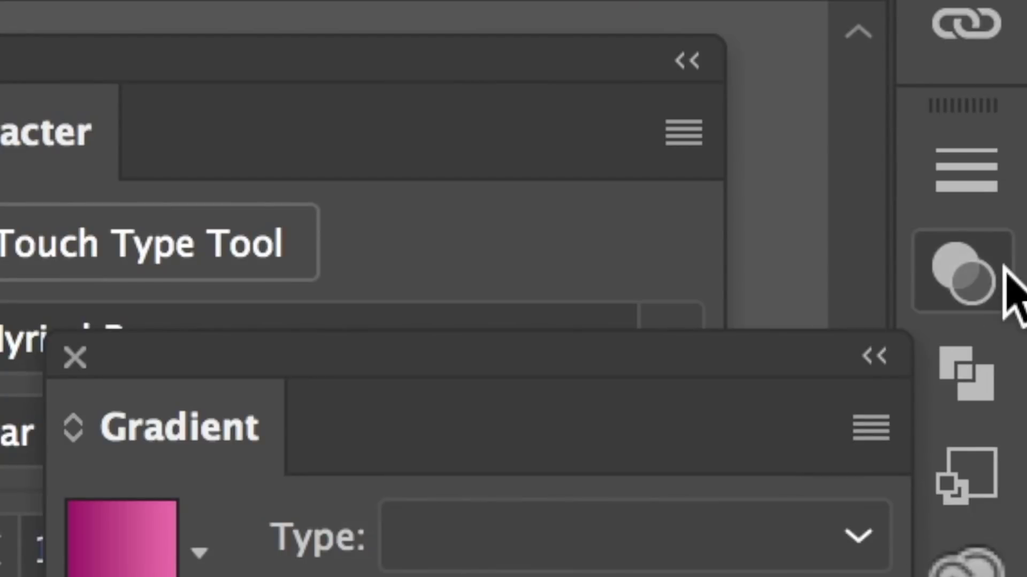
click(1008, 292)
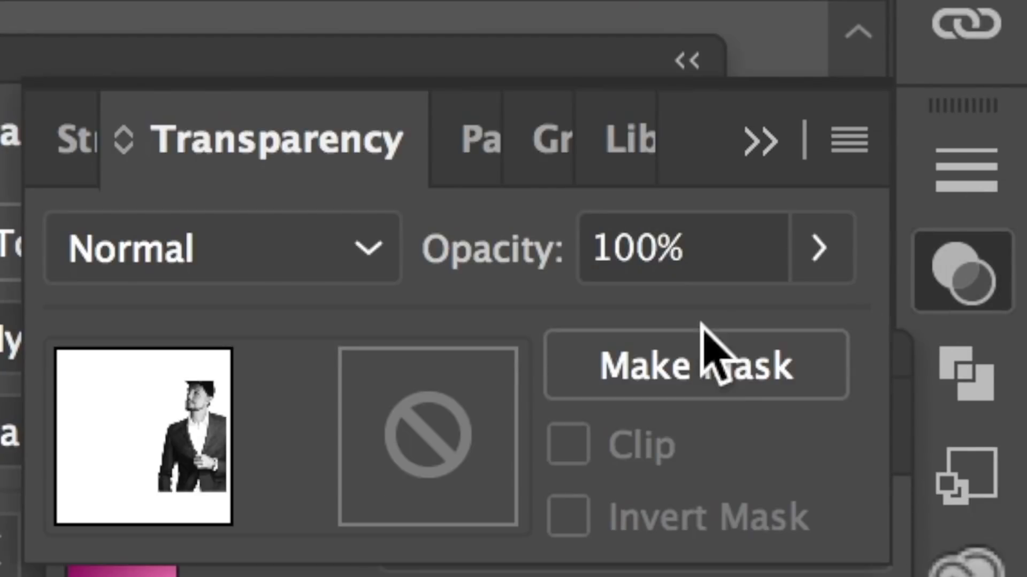
click(267, 254)
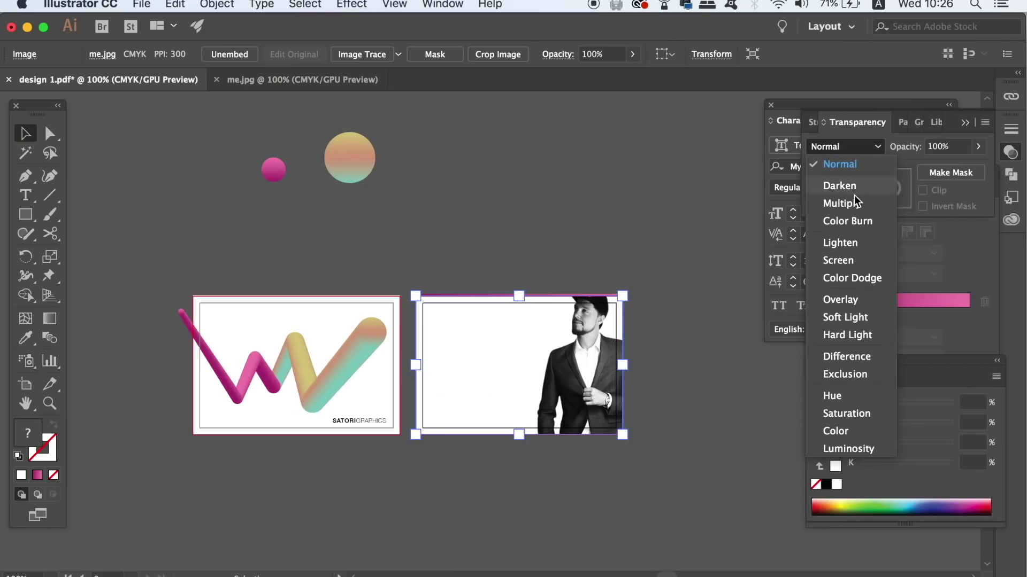
click(852, 237)
- Zoom in and try the Screen, Color Dodge, then Overlay blending modes on the photo
key(super+equal)
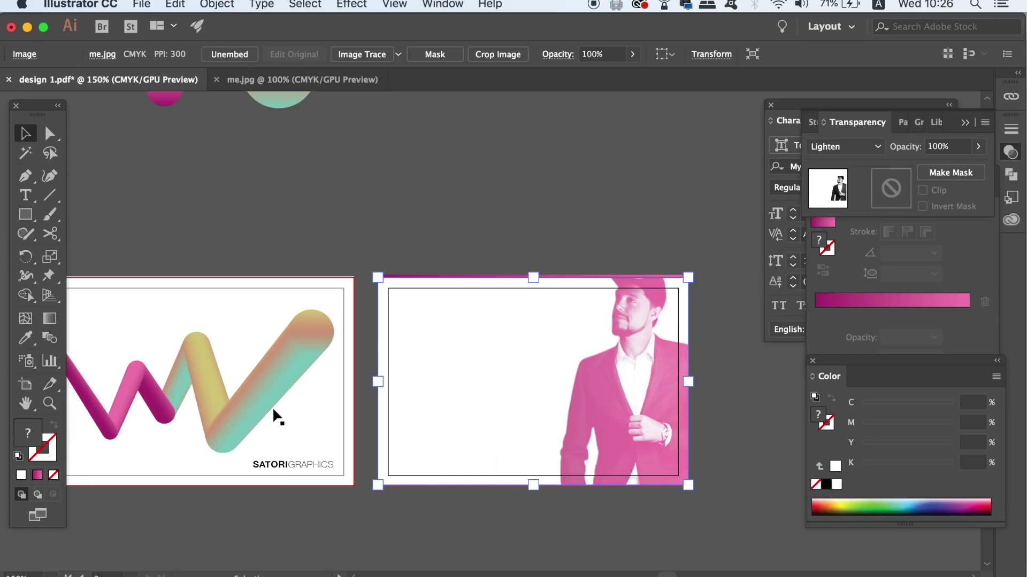
click(875, 149)
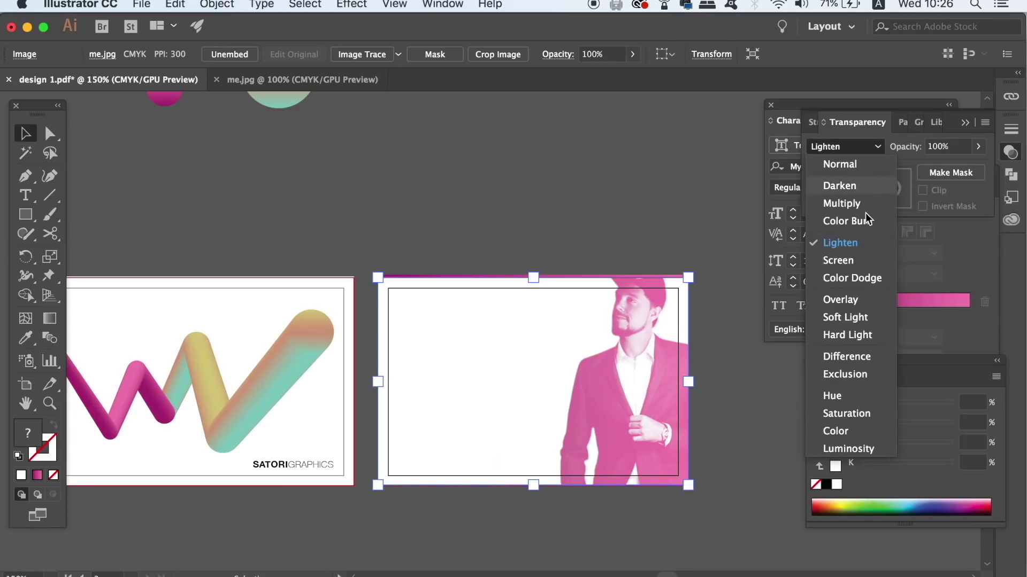
click(854, 261)
click(856, 145)
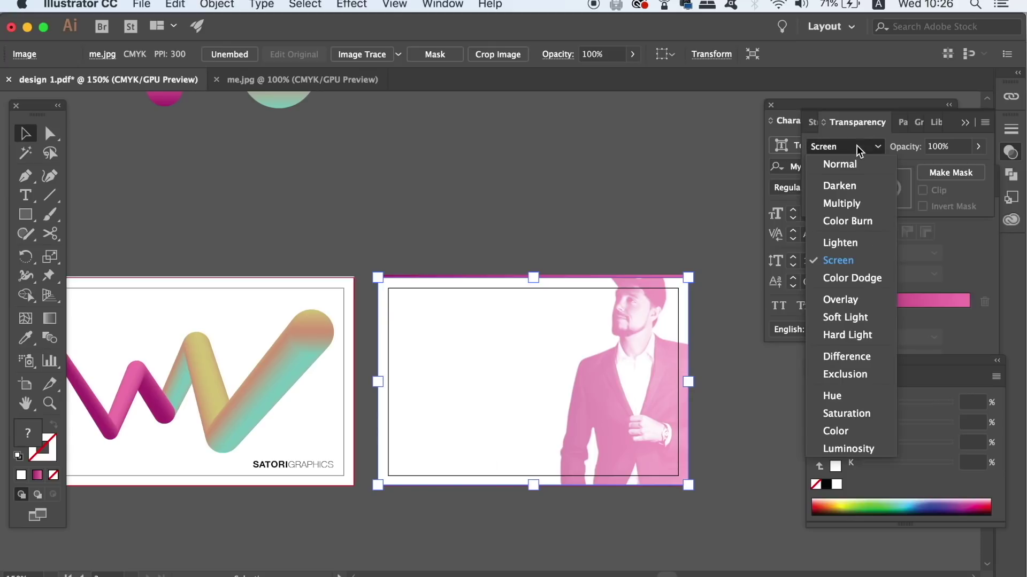
click(854, 277)
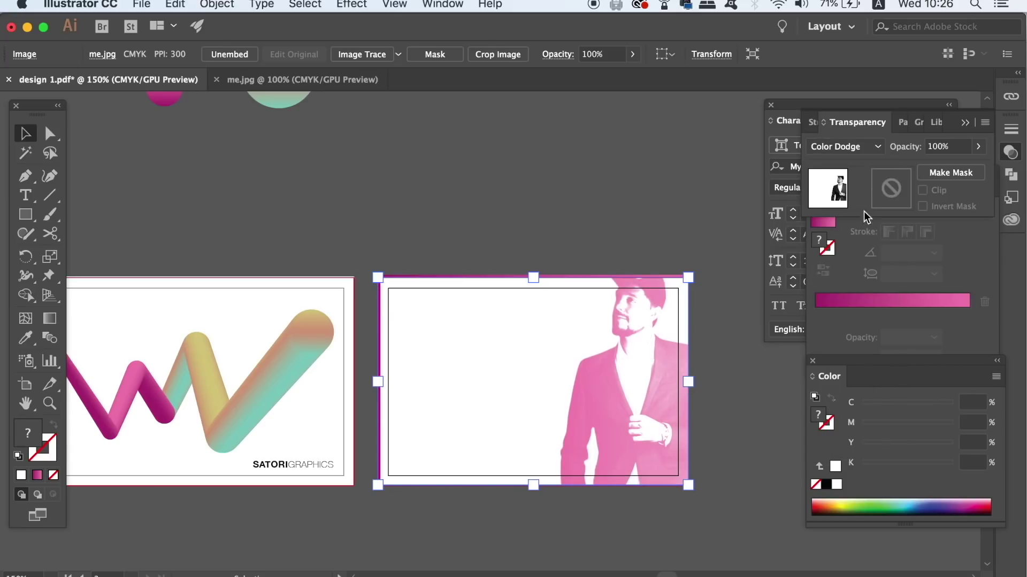
click(859, 147)
click(853, 297)
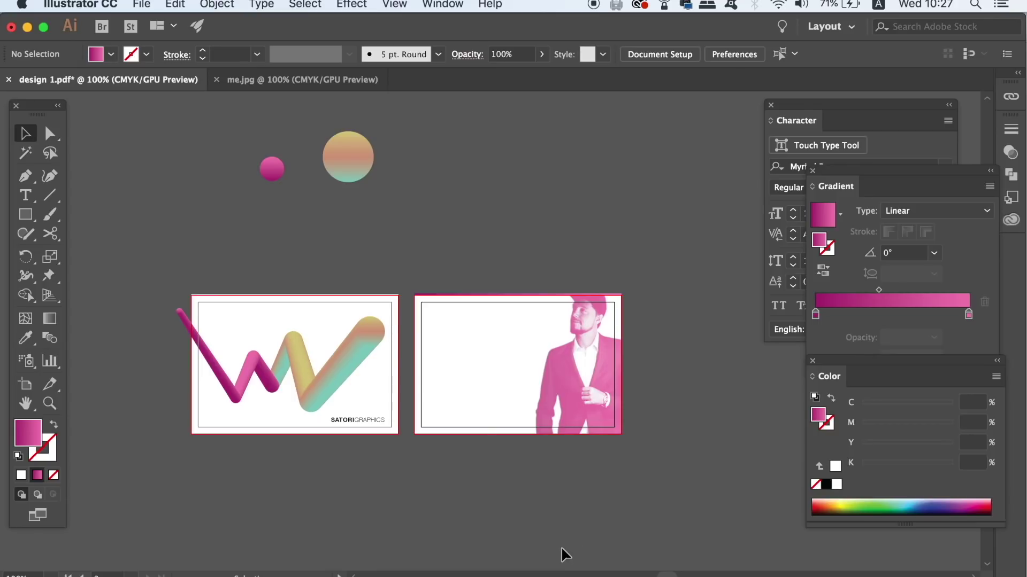
- Save the document as design 1.pdf, replacing the existing file
click(141, 5)
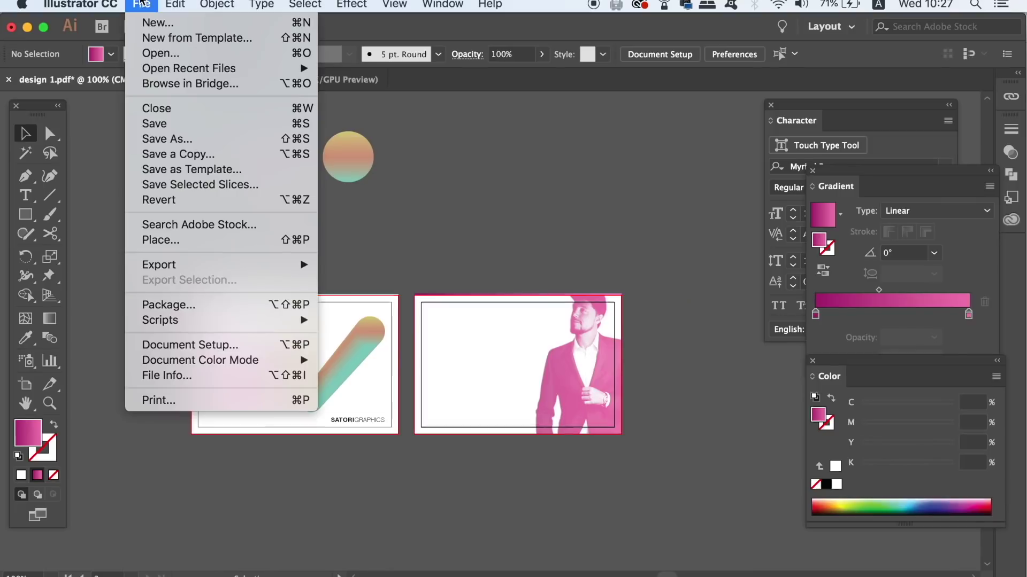
click(175, 139)
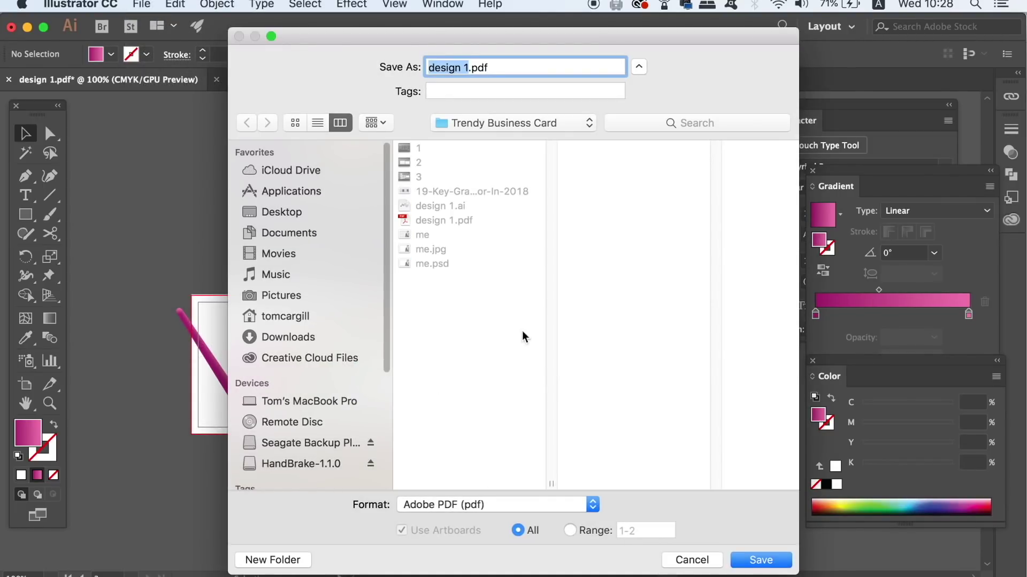
click(760, 560)
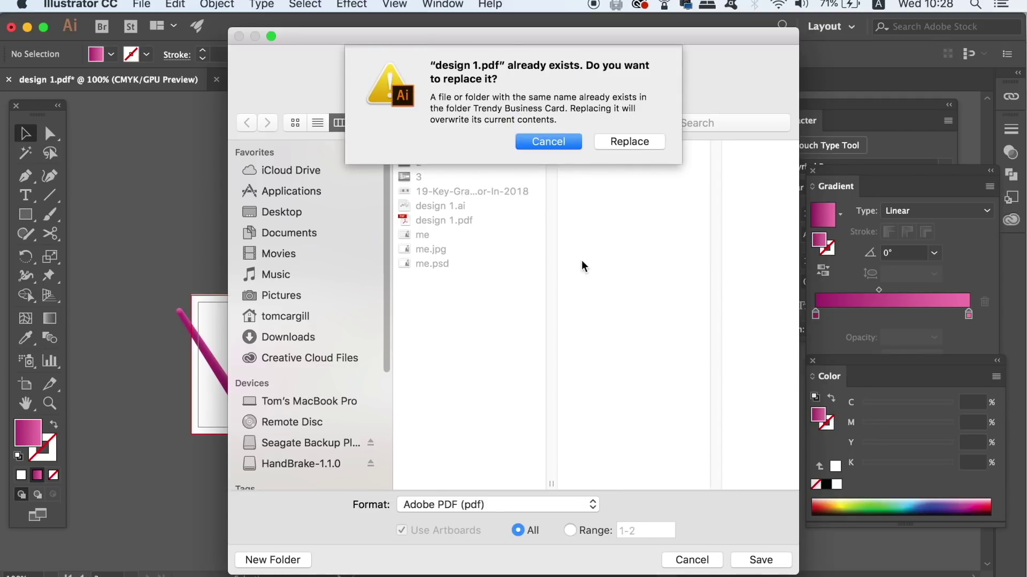
click(632, 145)
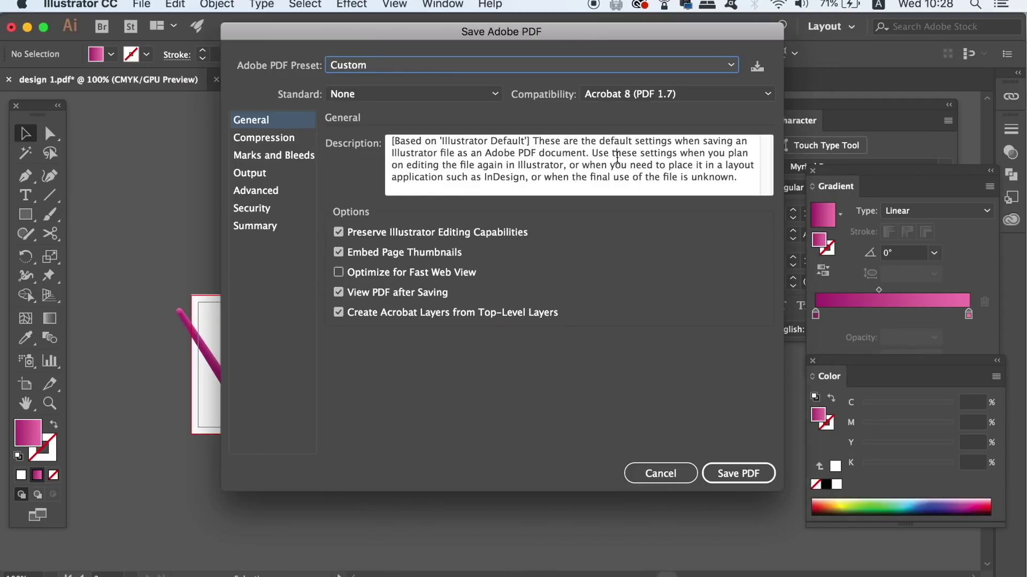
- Keep Acrobat 8 (PDF 1.7) compatibility, review each PDF settings category, and save the PDF
click(651, 97)
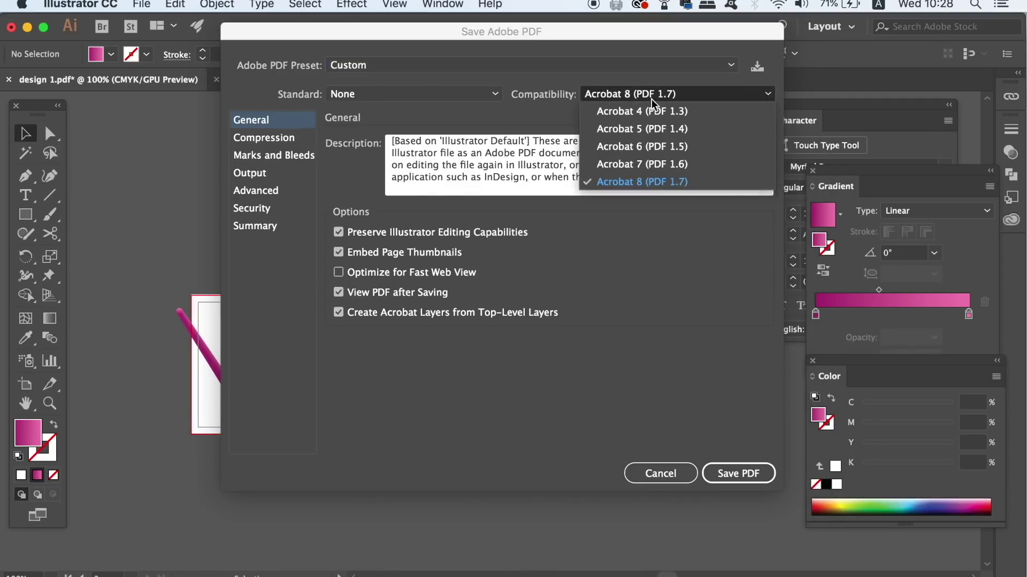
click(631, 262)
click(295, 141)
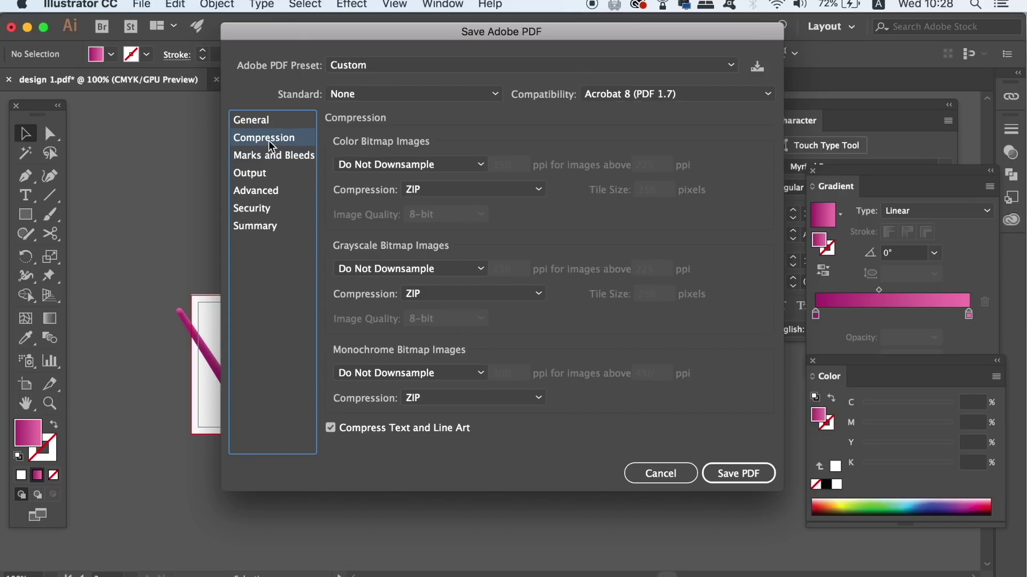
click(277, 155)
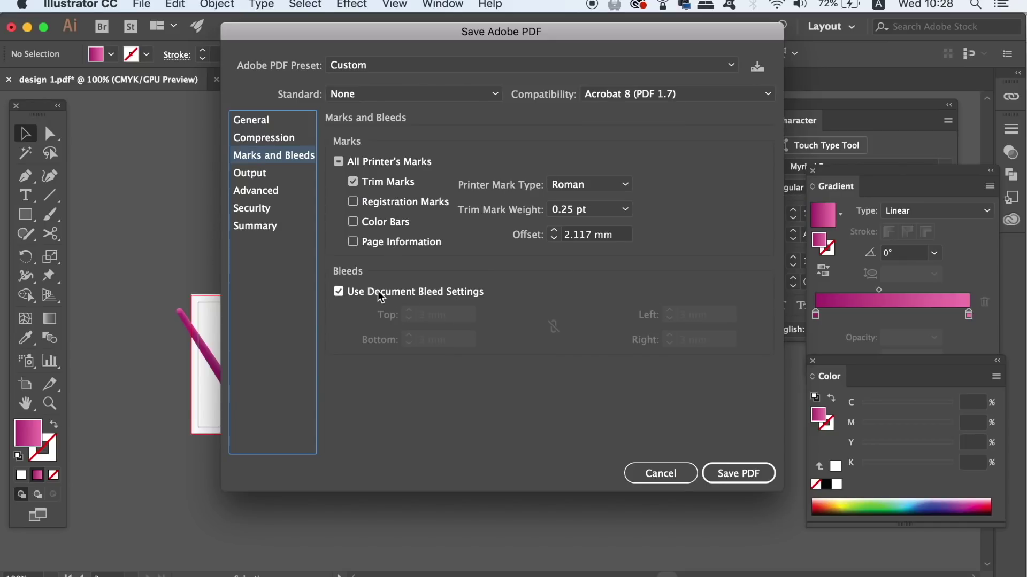
click(264, 173)
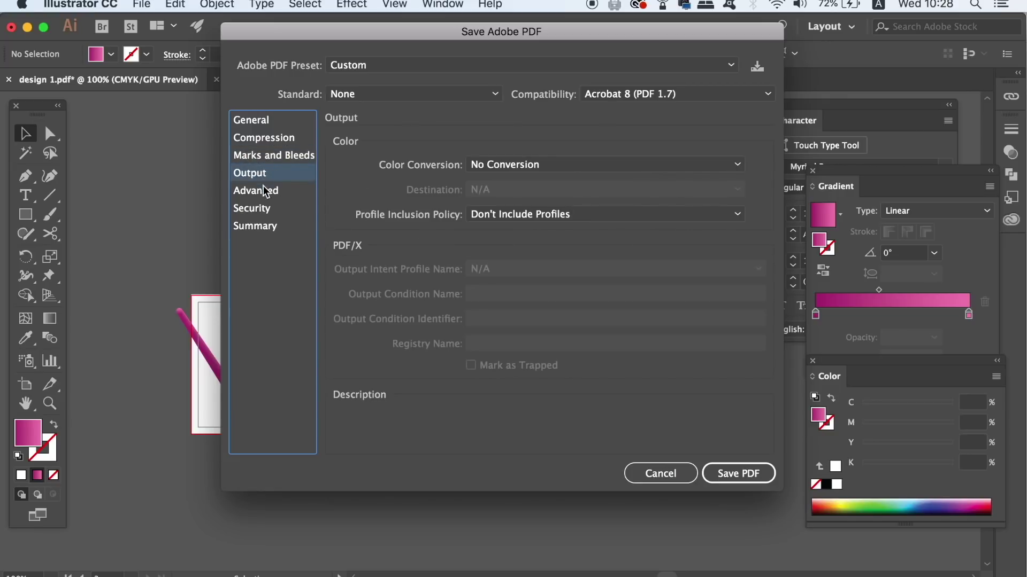
click(264, 192)
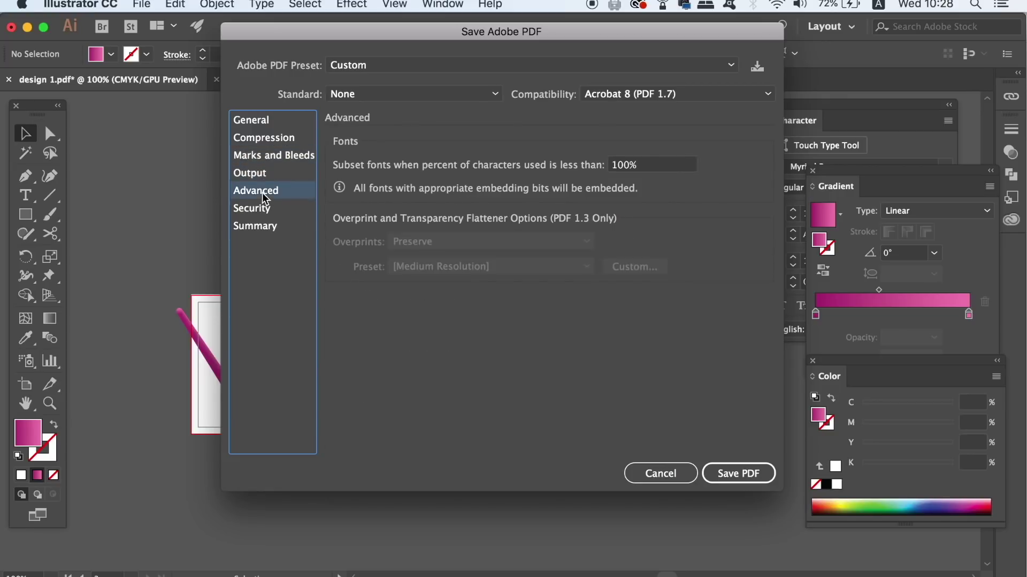
click(280, 211)
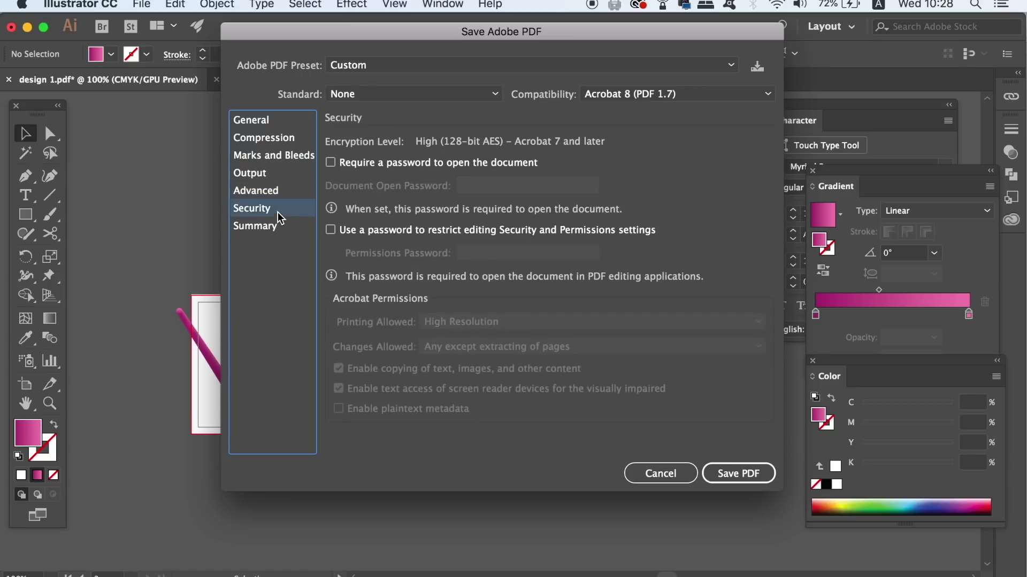
click(271, 230)
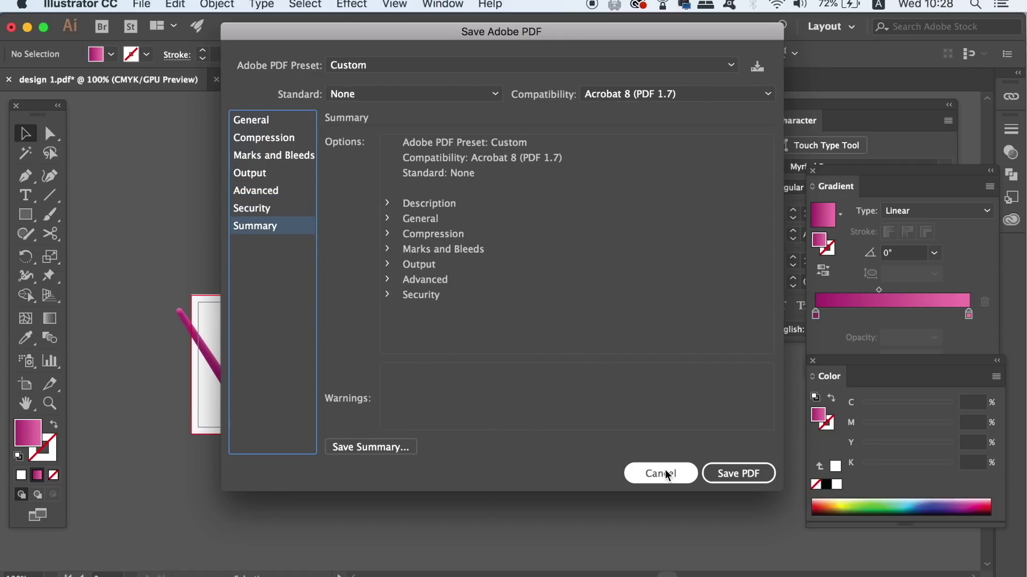
click(734, 475)
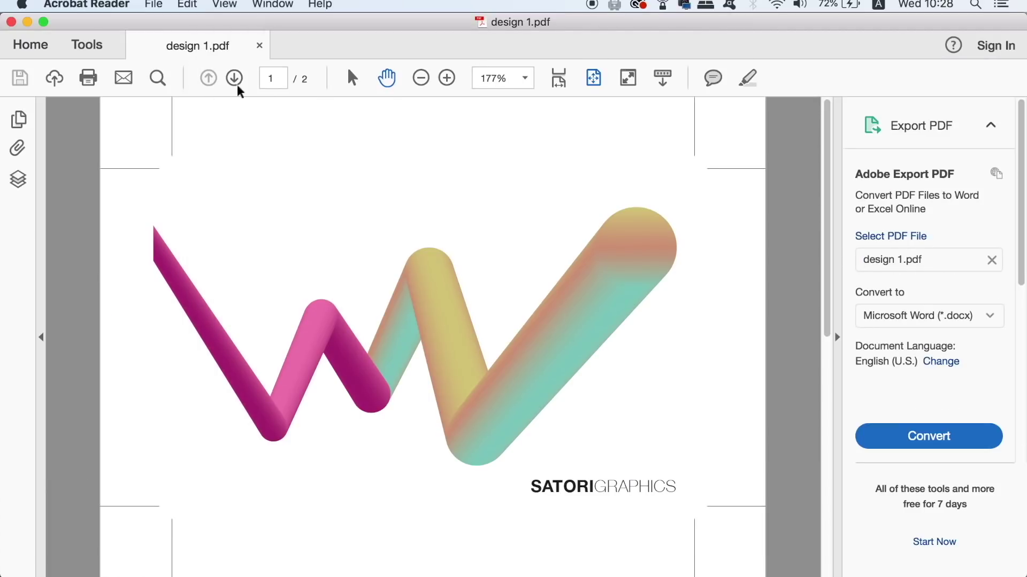
- Switch design 1.pdf to Two Page View to show the front and back cards together
click(218, 4)
mouse_move(259, 39)
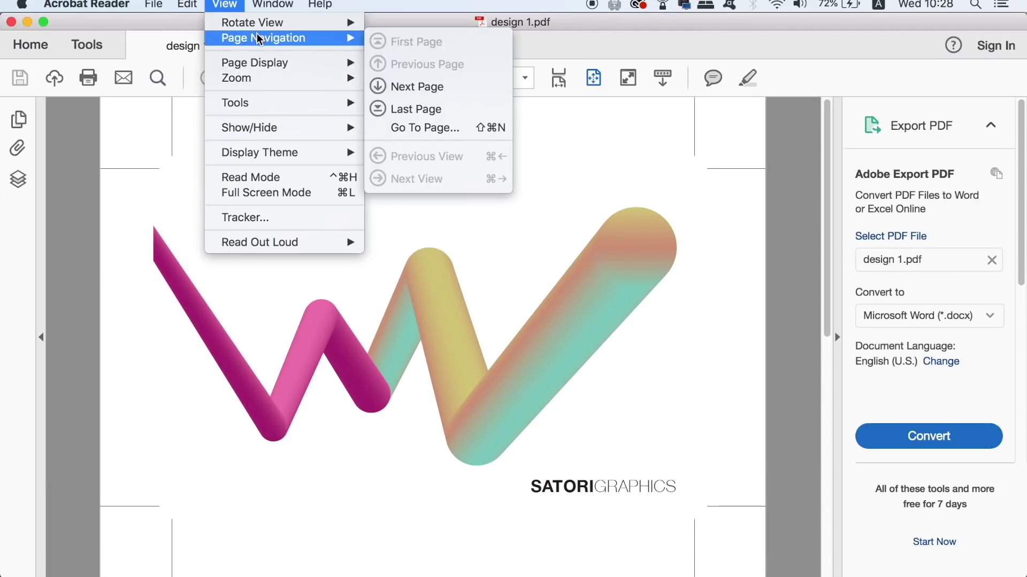
mouse_move(251, 63)
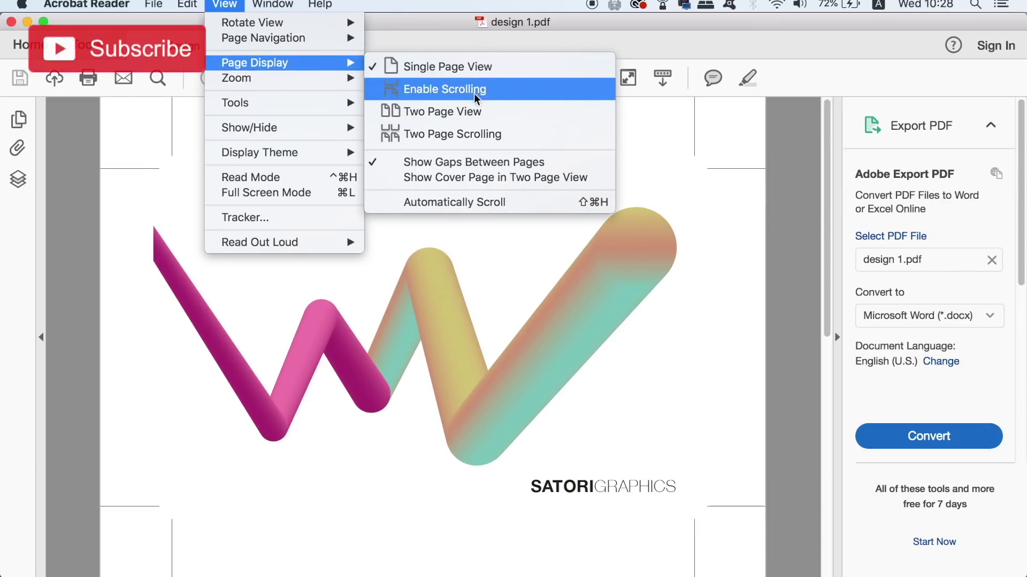
click(470, 111)
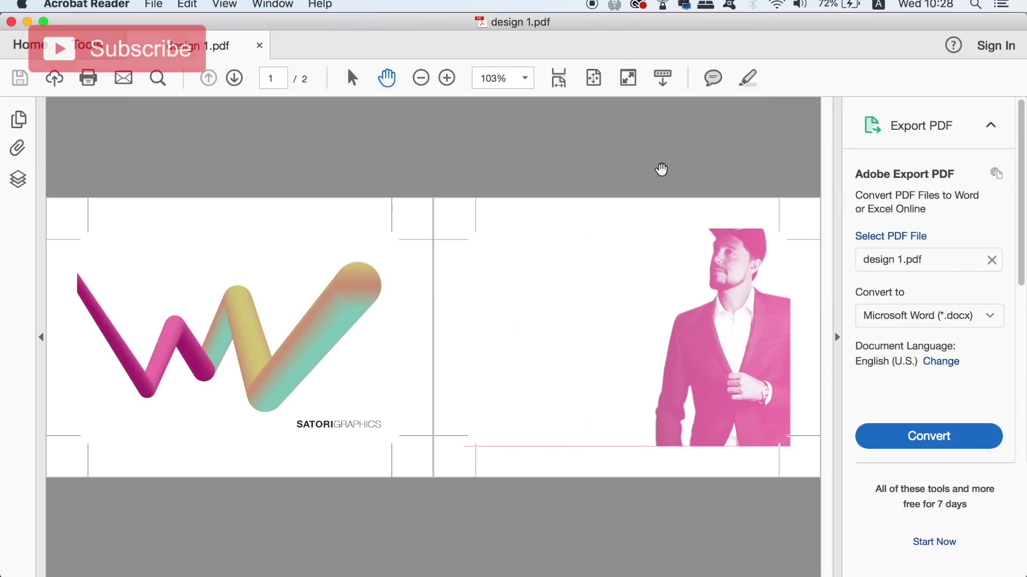